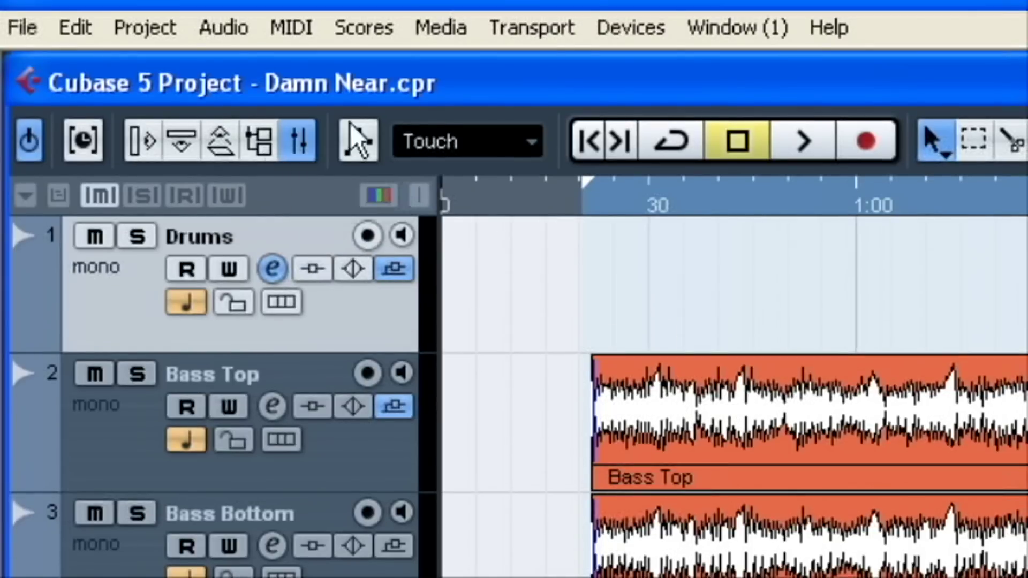
Step: Open Mixer 3 and hide its input and output channels
click(620, 26)
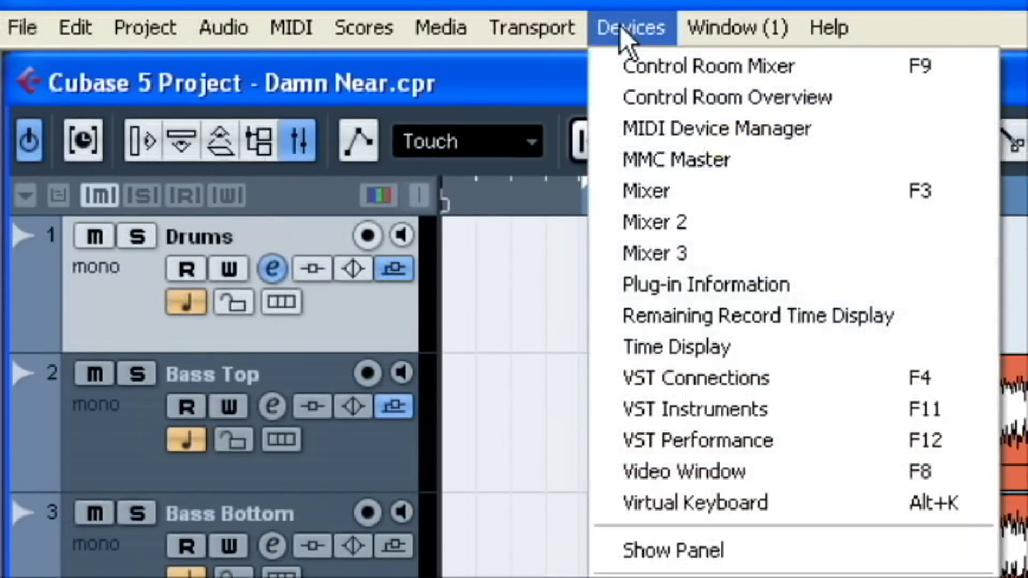
click(682, 253)
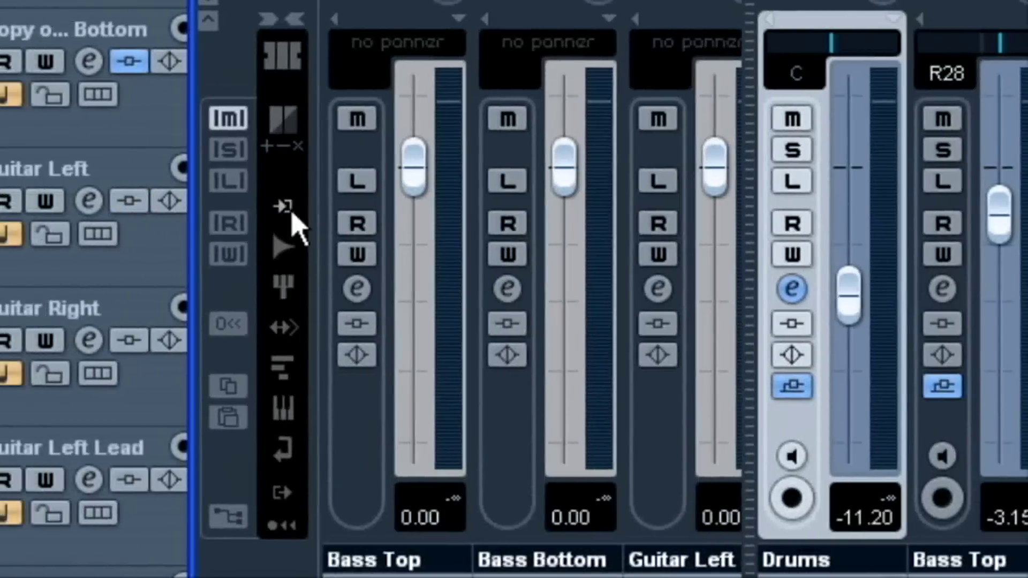
click(209, 208)
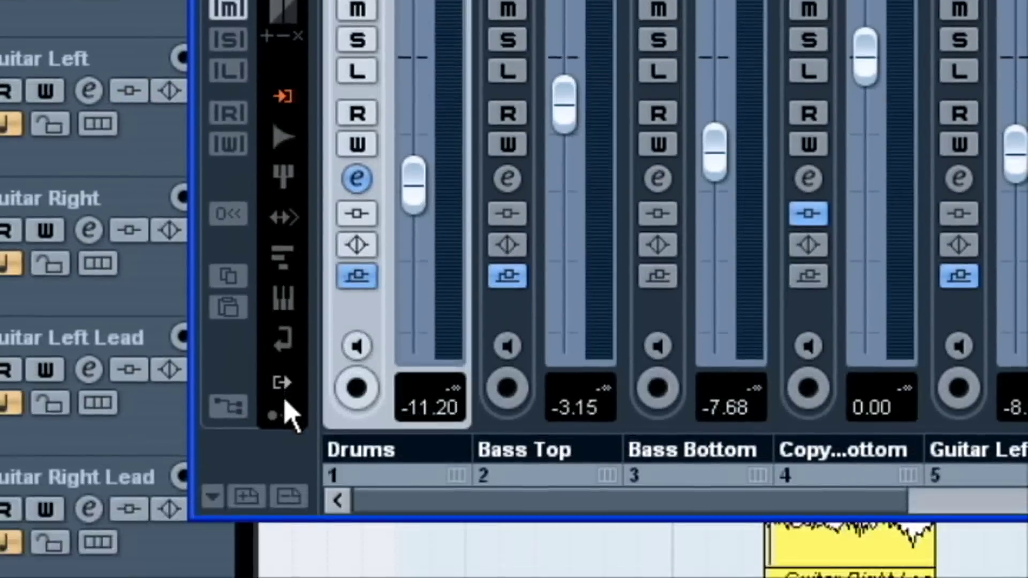
click(282, 492)
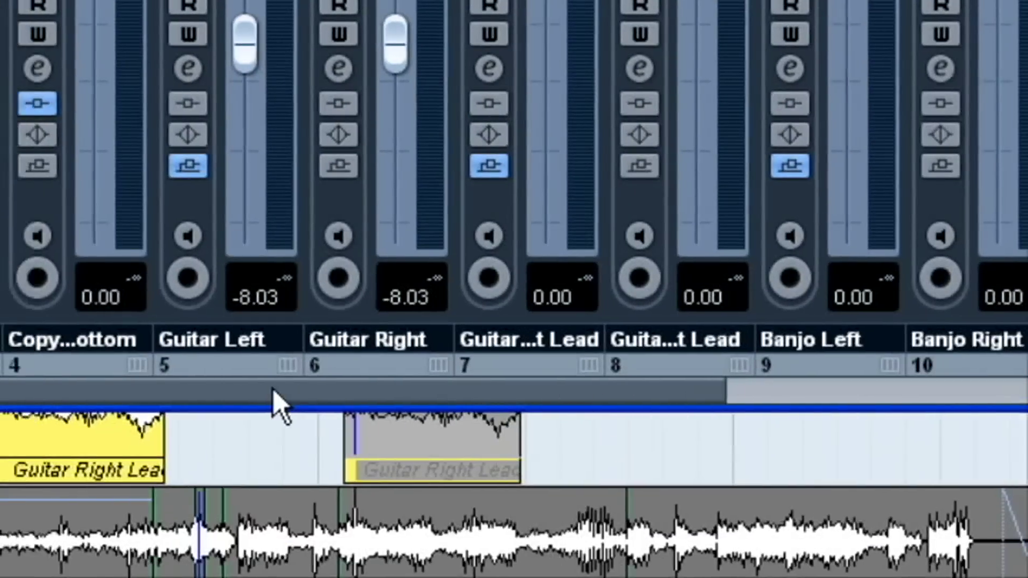
Step: Open the channel settings of the Banjo Right channel from the mixer
drag(632, 390, 736, 390)
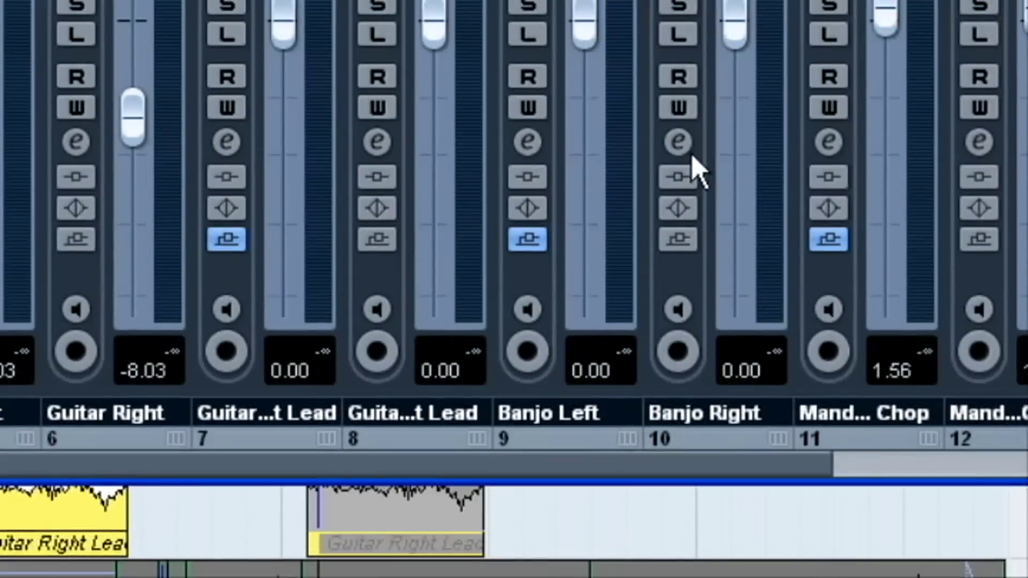
click(678, 69)
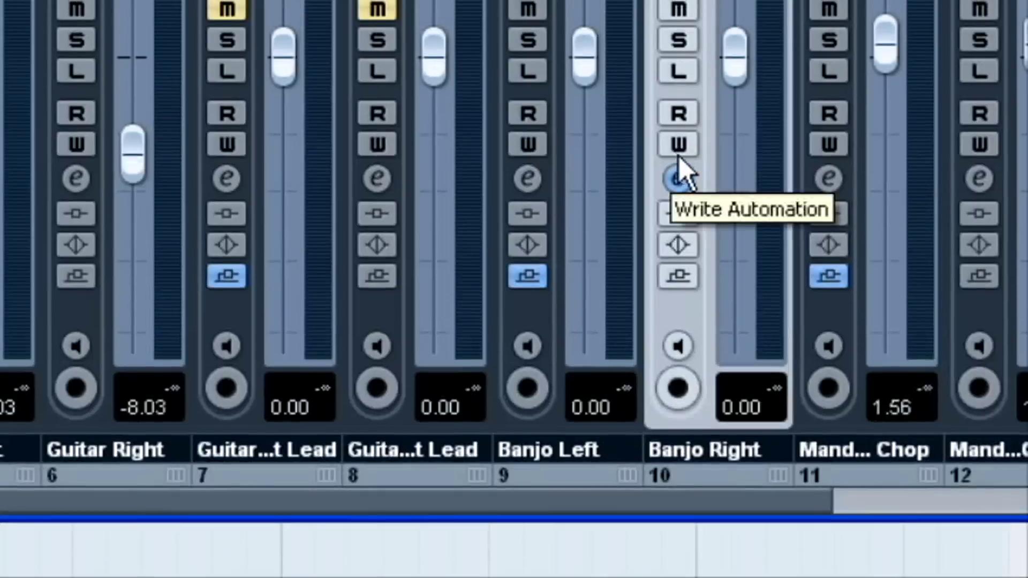
click(678, 181)
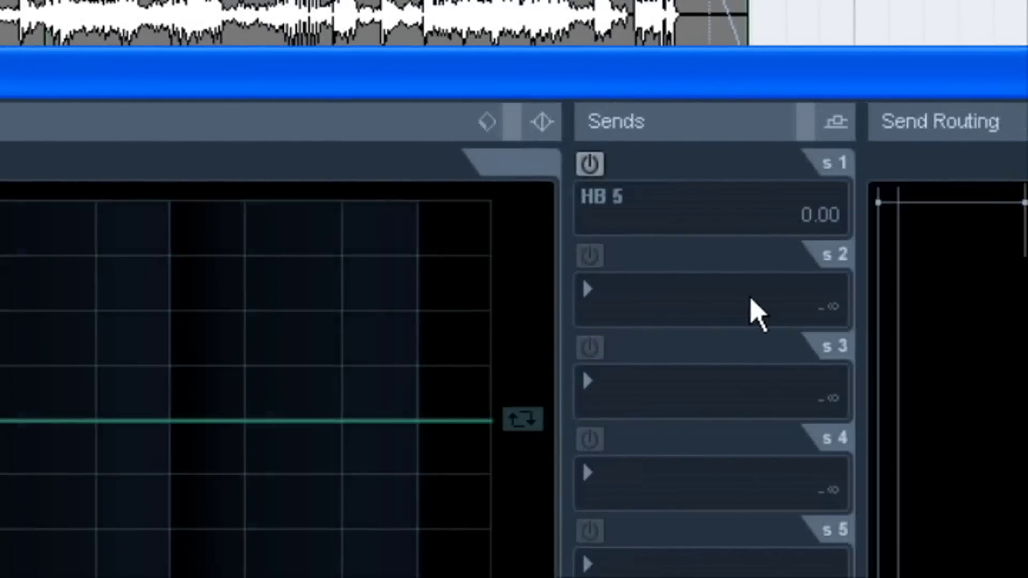
right_click(861, 296)
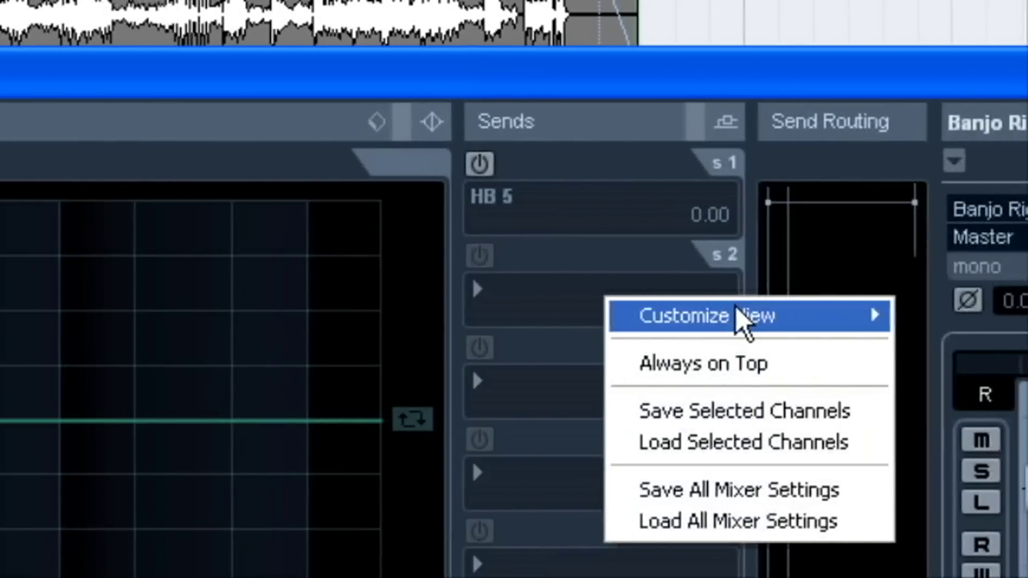
mouse_move(809, 315)
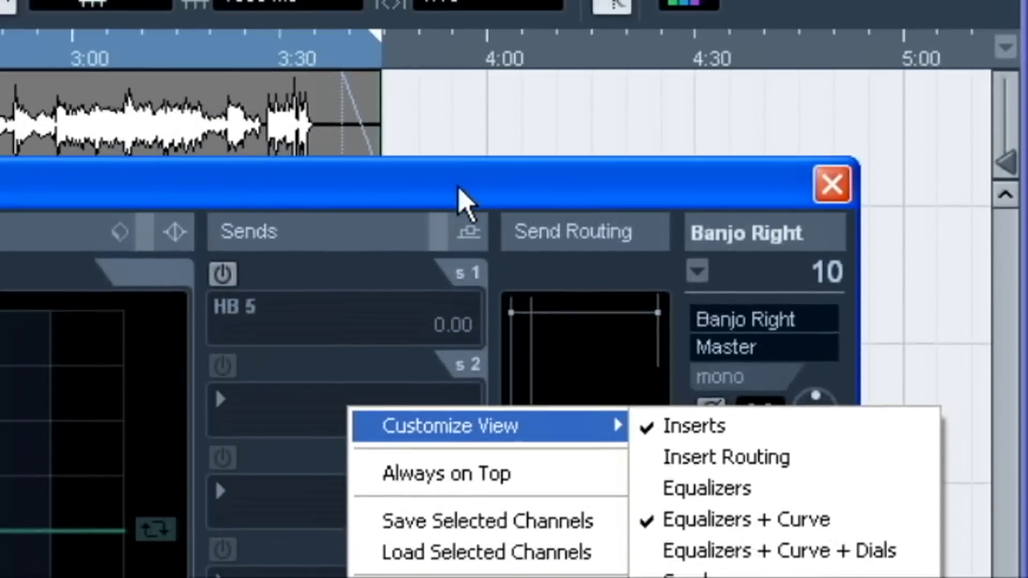
click(459, 189)
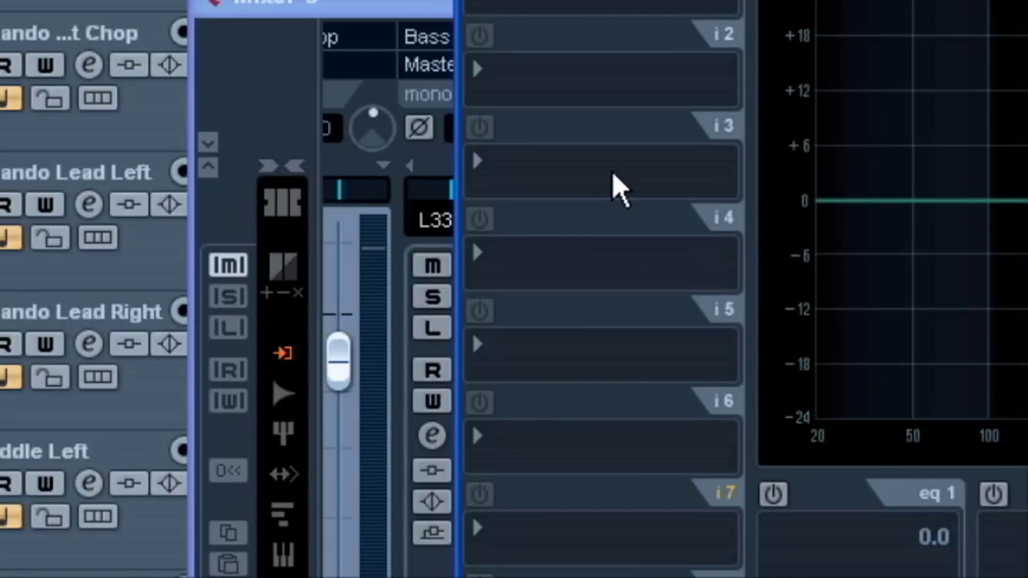
Step: Load the Roomworks SE reverb into insert slot 3 of the Banjo Right channel
click(613, 172)
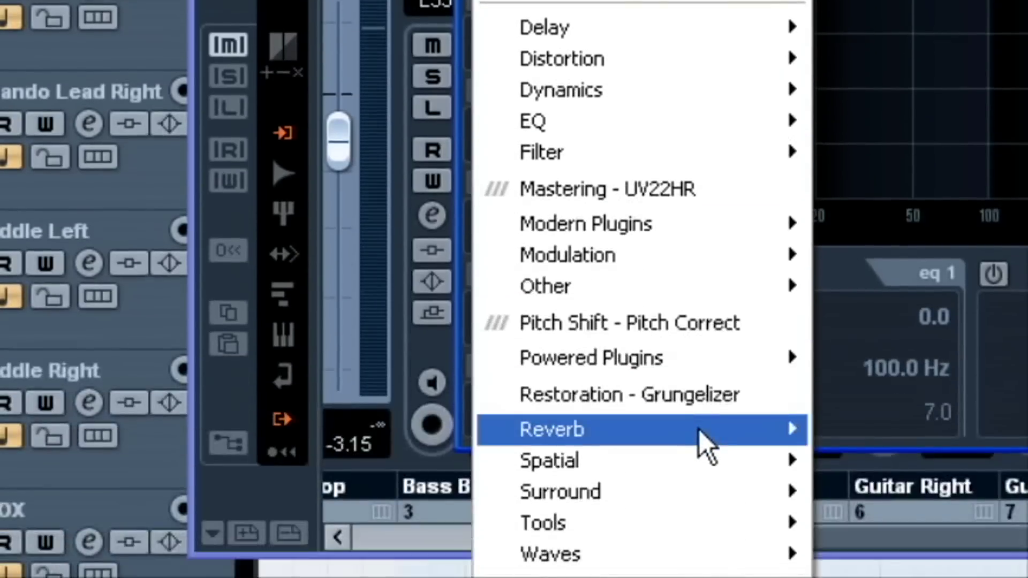
mouse_move(702, 442)
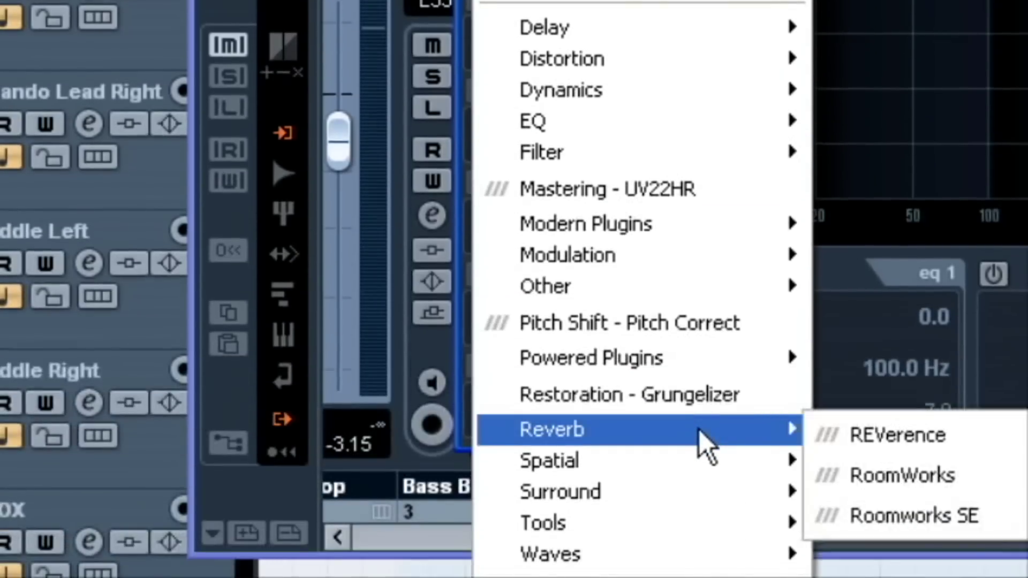
click(764, 403)
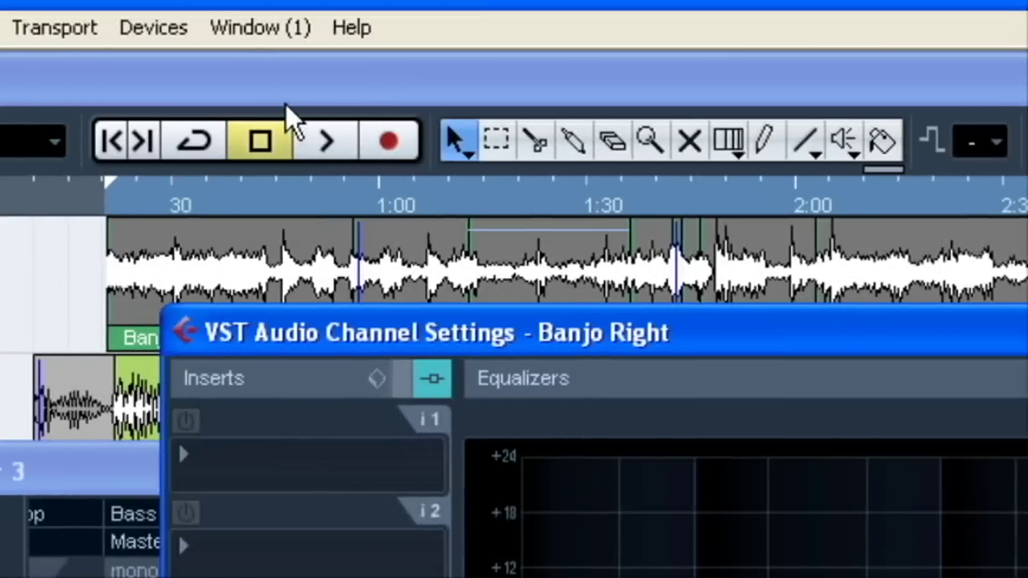
Step: Solo the Banjo Right channel and raise the Roomworks SE mix to 62
click(288, 28)
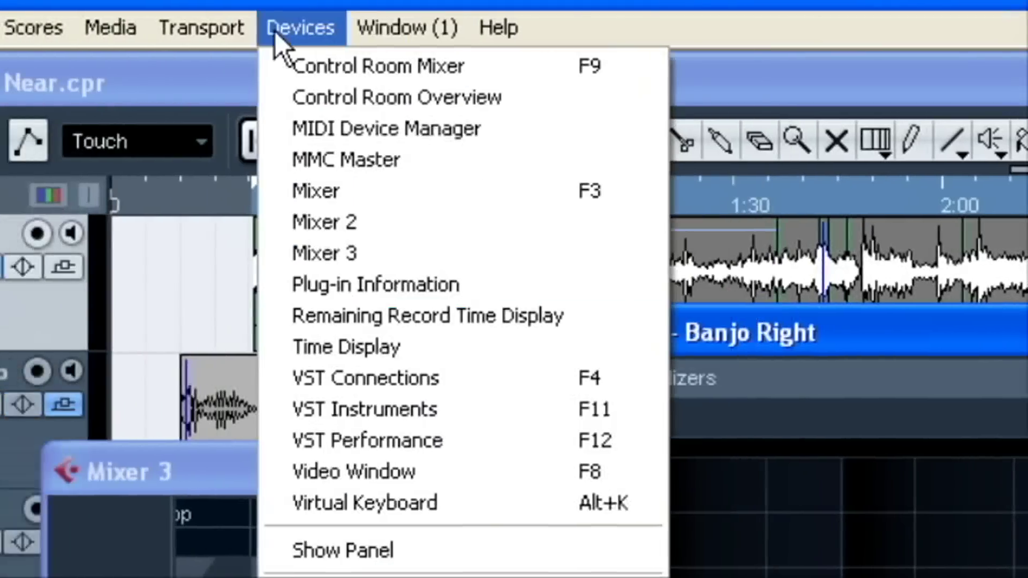
click(408, 229)
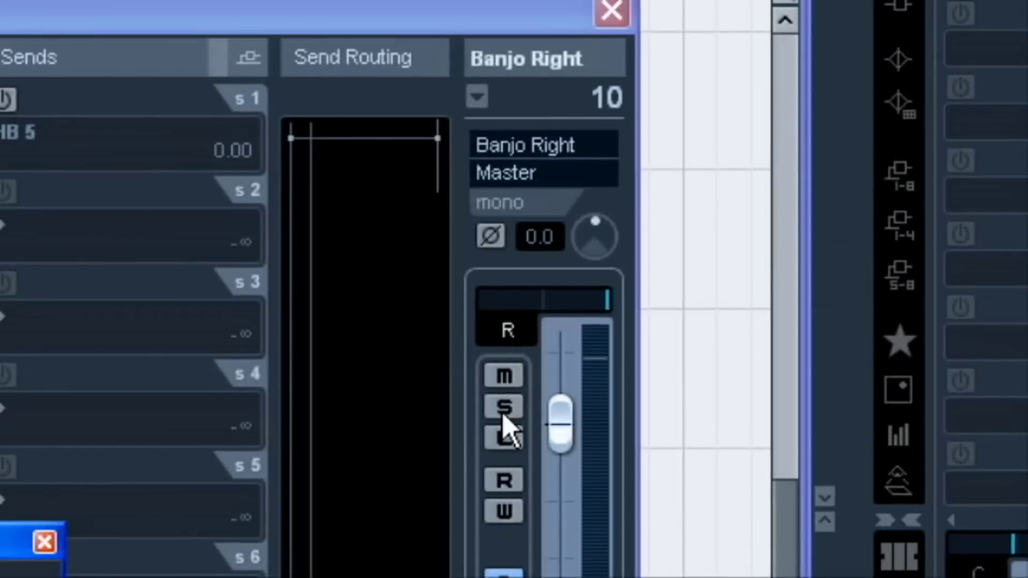
click(502, 407)
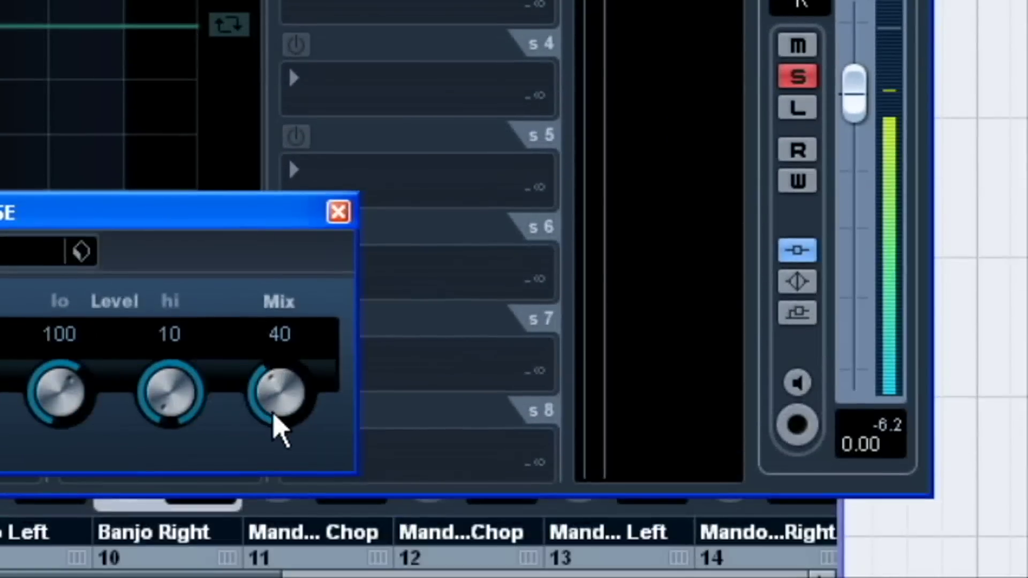
drag(274, 416, 300, 78)
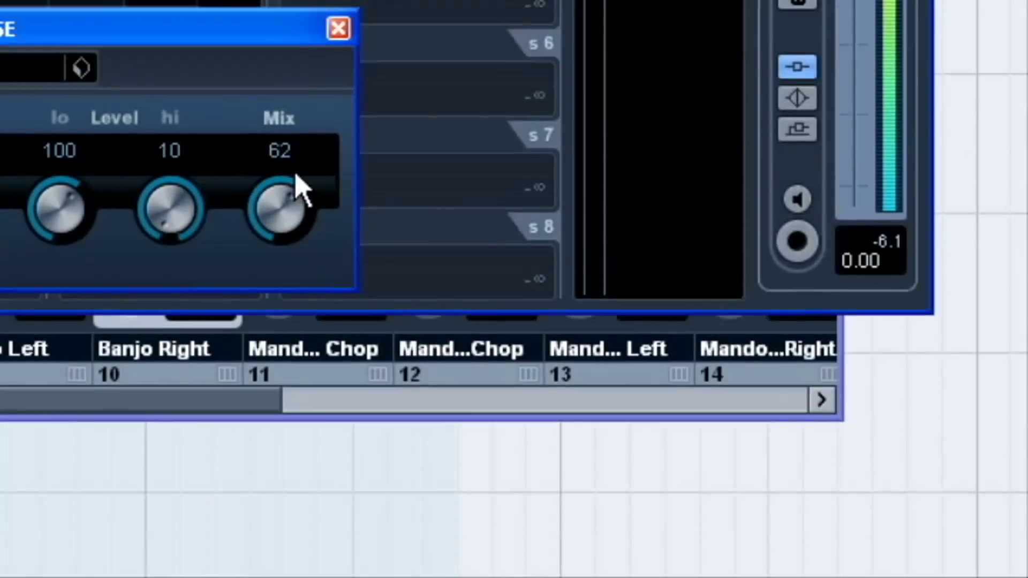
Step: Switch off the Roomworks SE insert on Banjo Right, closing both its plug-in window and the channel settings
click(338, 28)
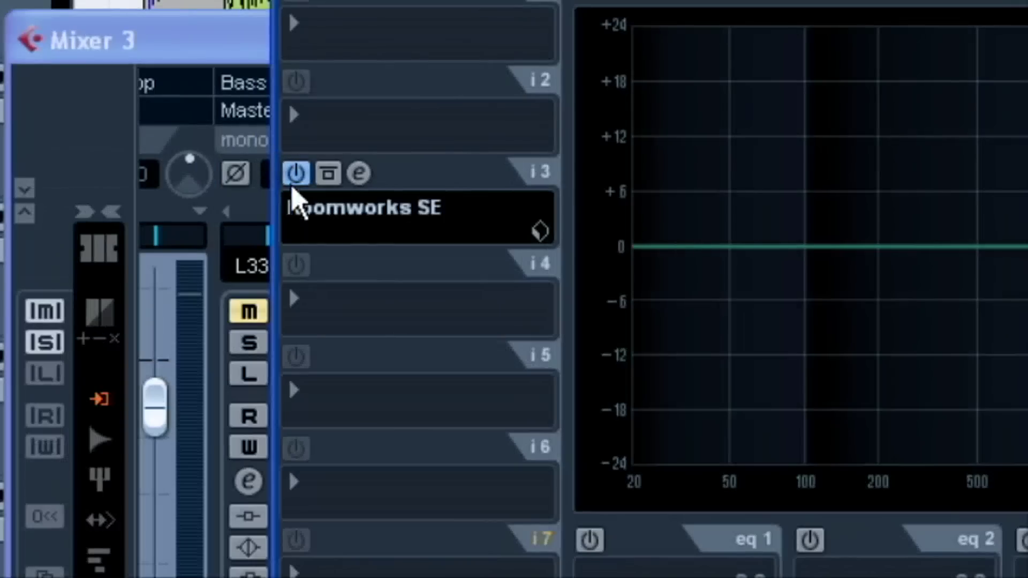
click(294, 173)
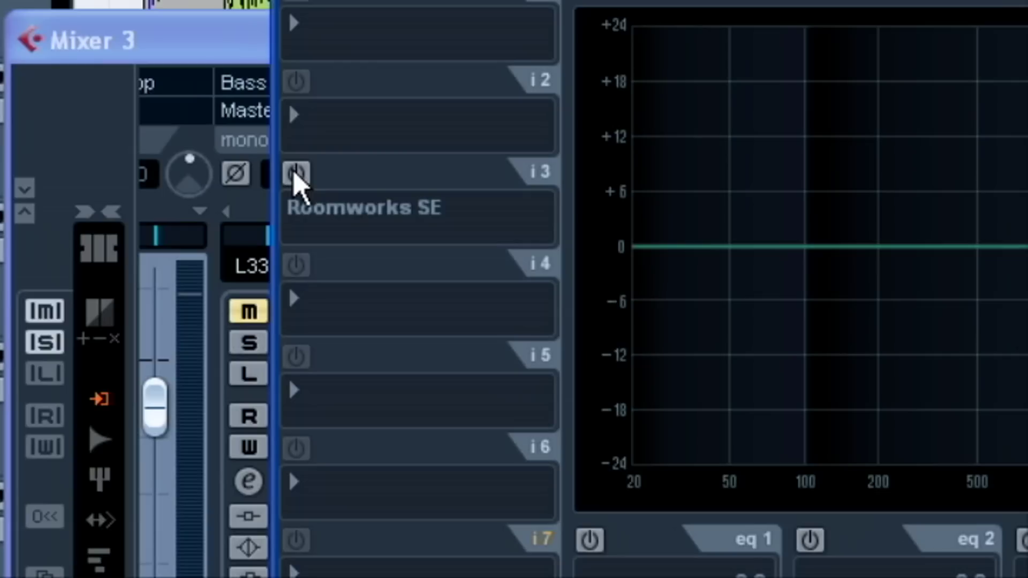
click(295, 173)
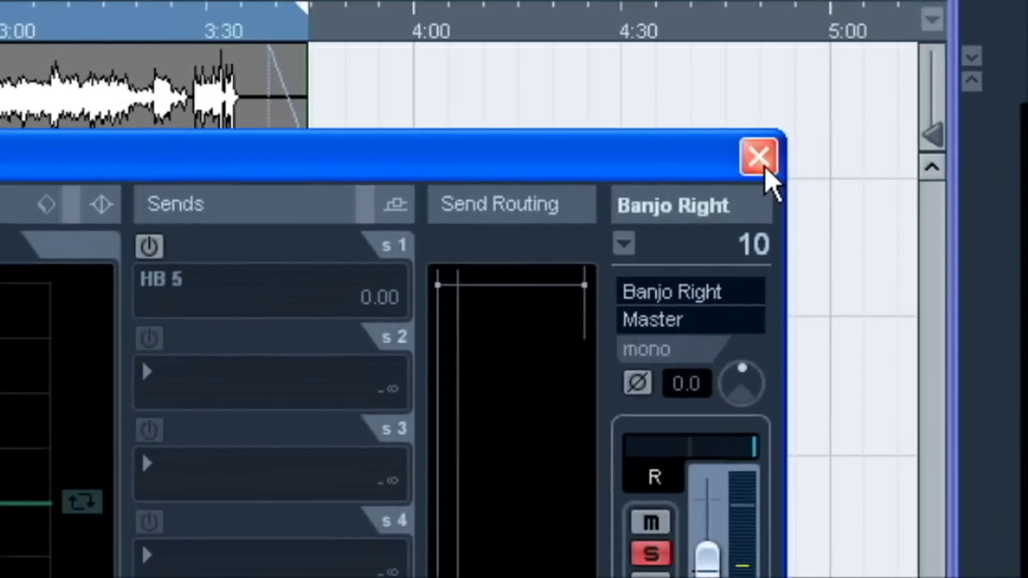
click(764, 168)
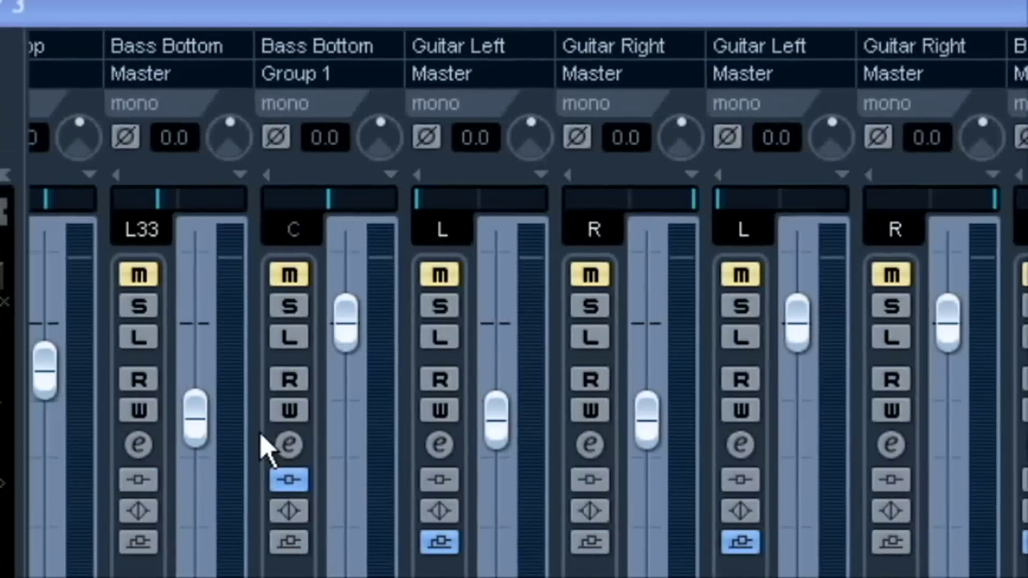
right_click(261, 435)
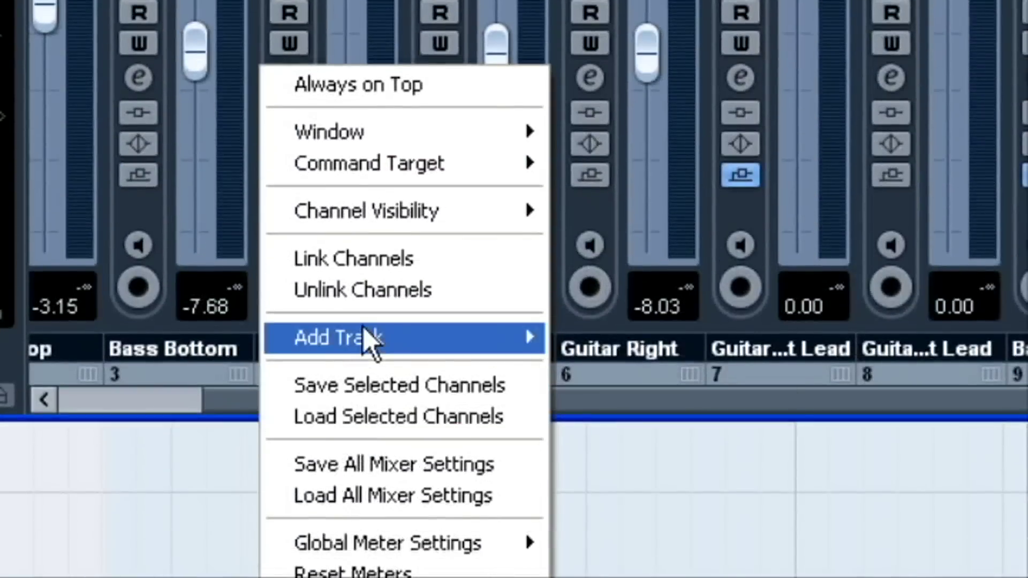
mouse_move(363, 327)
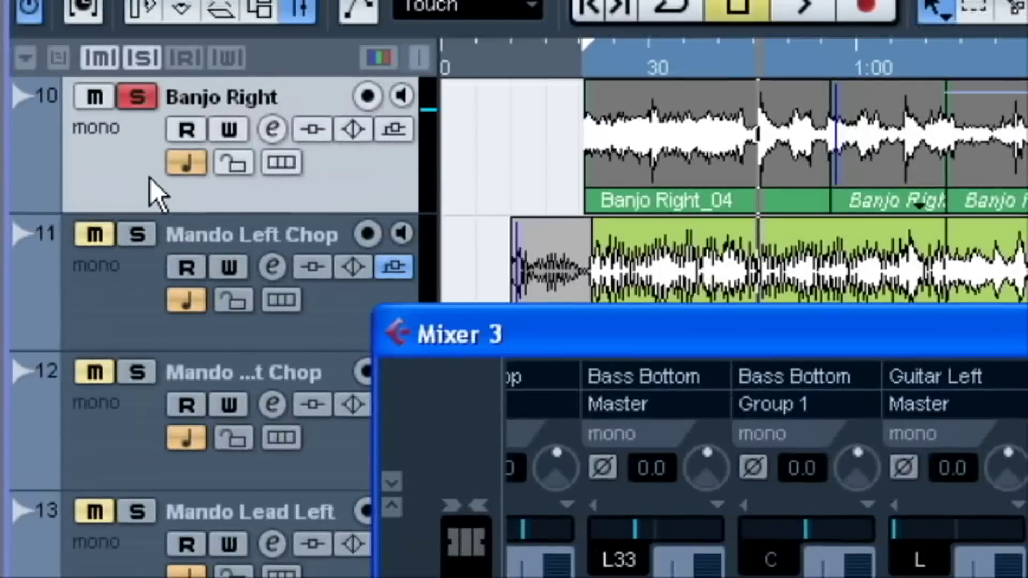
right_click(134, 174)
mouse_move(145, 193)
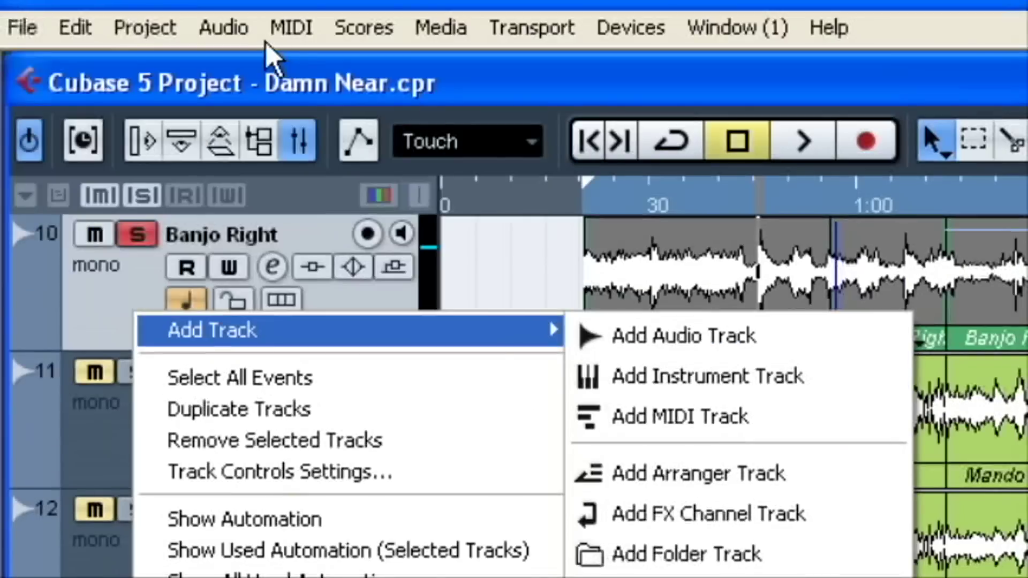
Step: Add a stereo FX channel track to the project with Roomworks SE as its effect
click(140, 33)
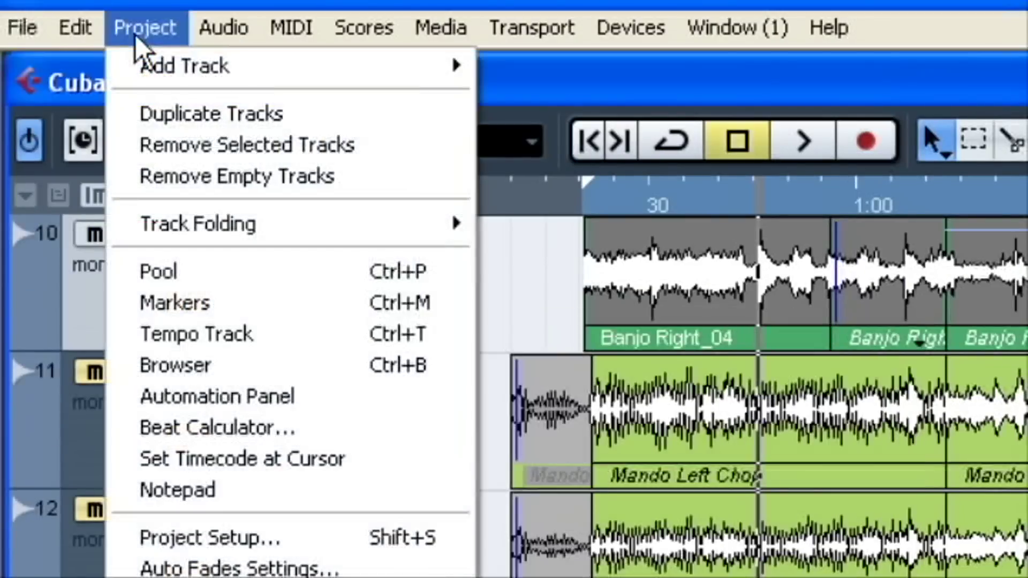
mouse_move(192, 61)
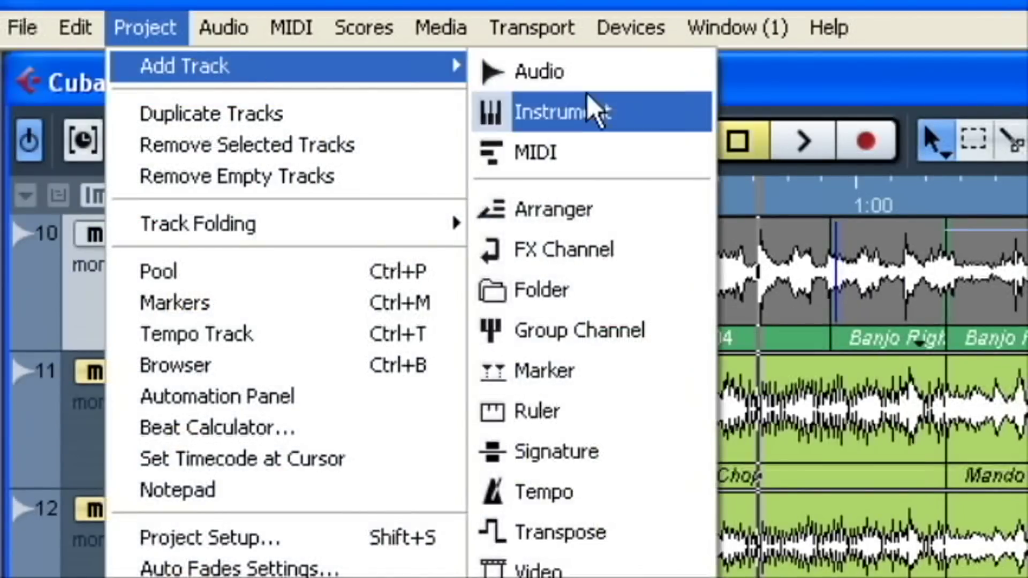
click(589, 248)
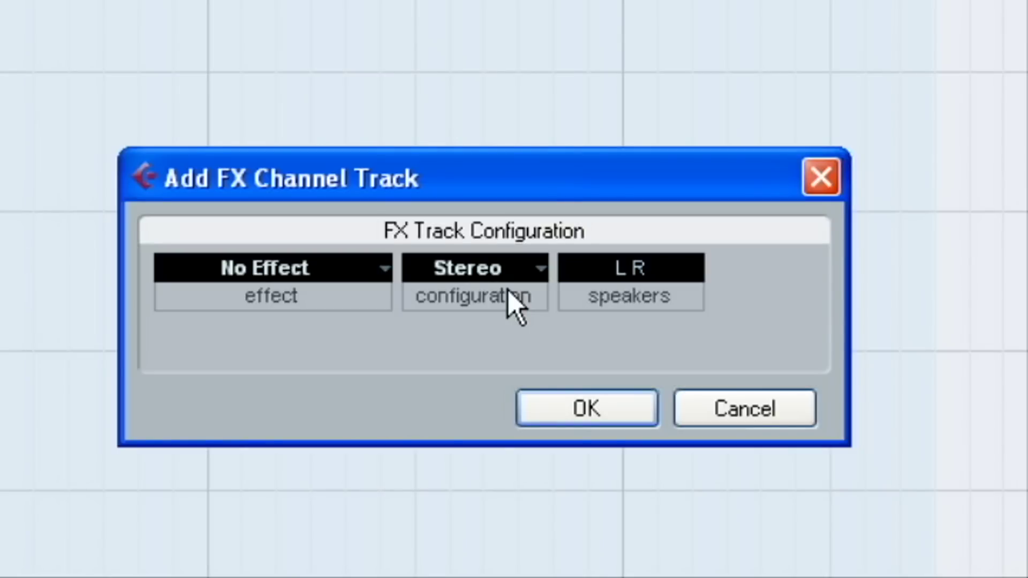
click(539, 275)
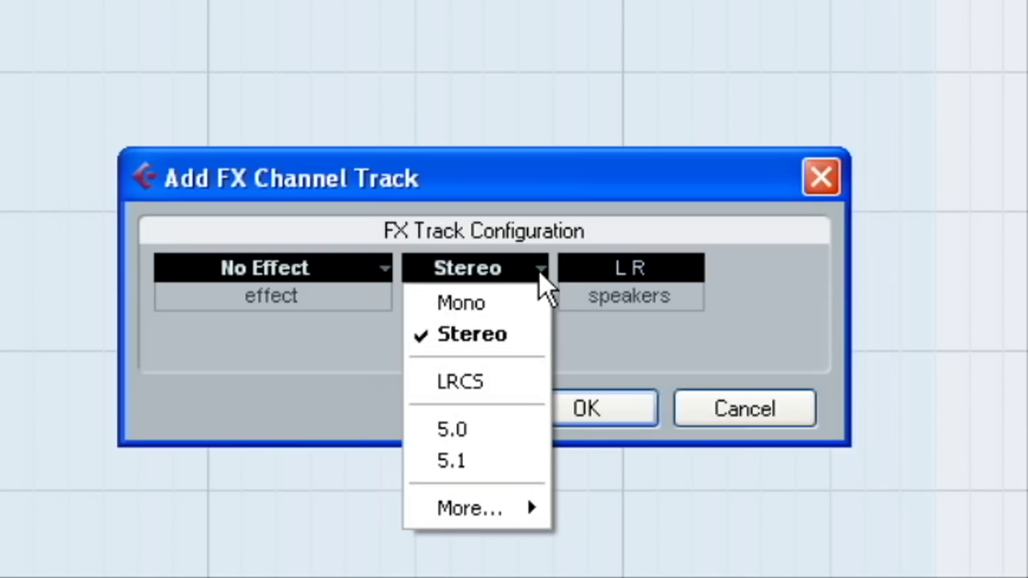
click(539, 275)
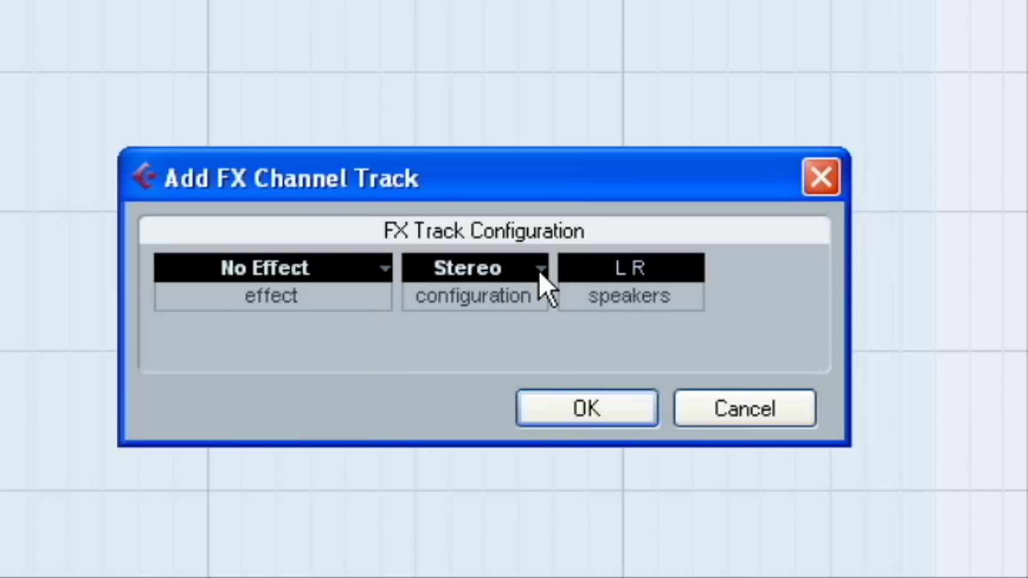
click(384, 270)
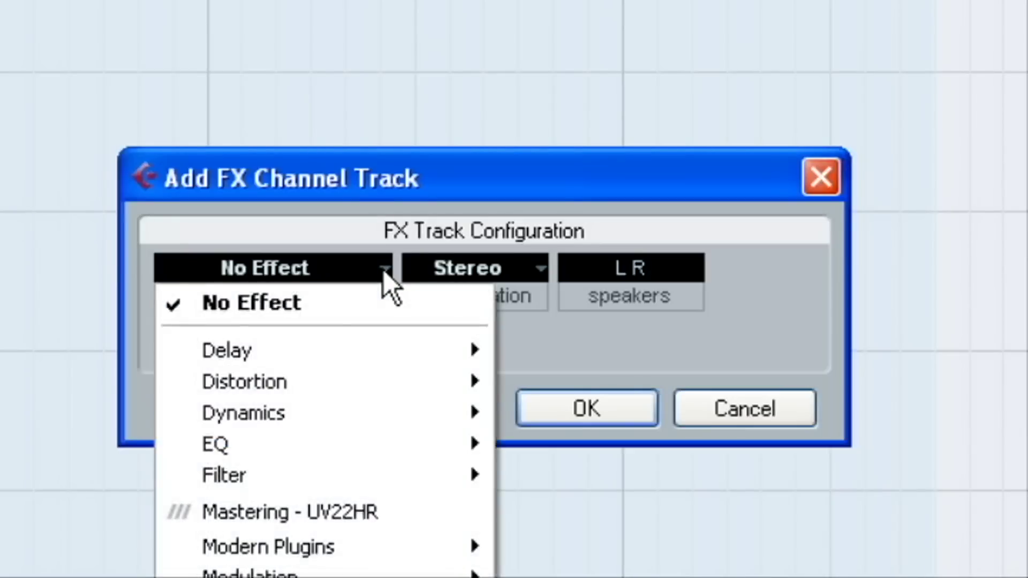
mouse_move(349, 373)
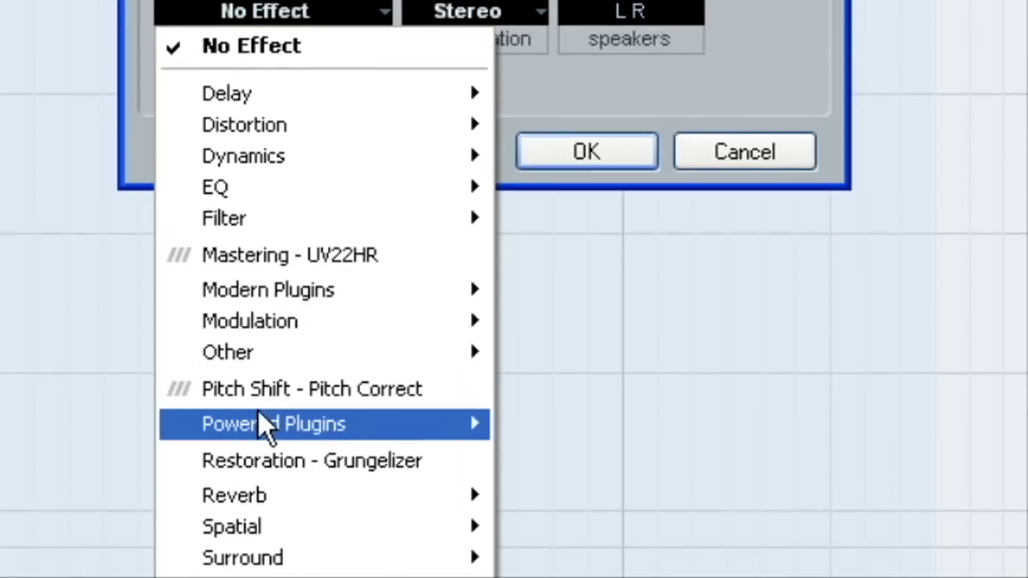
mouse_move(289, 423)
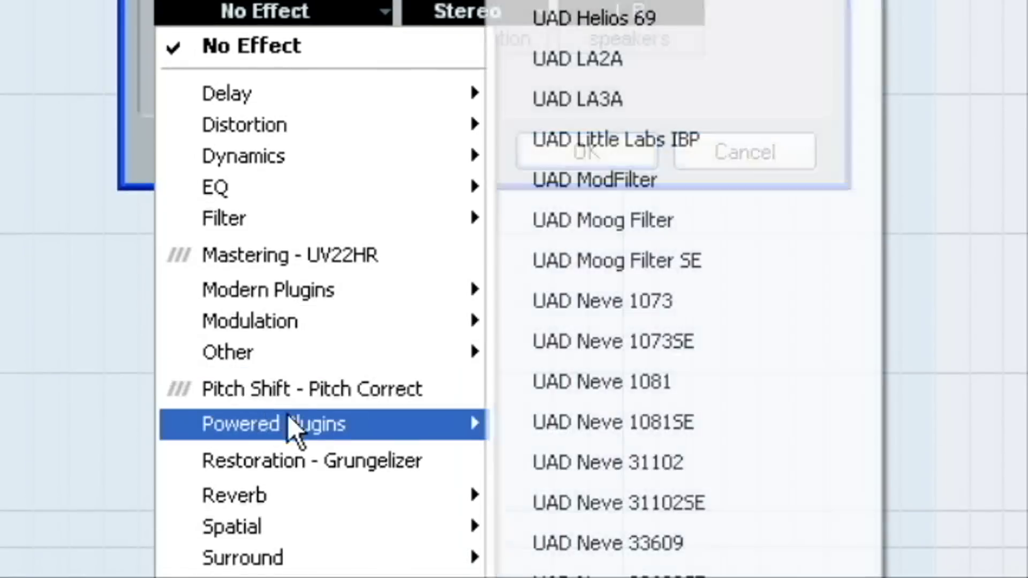
mouse_move(320, 502)
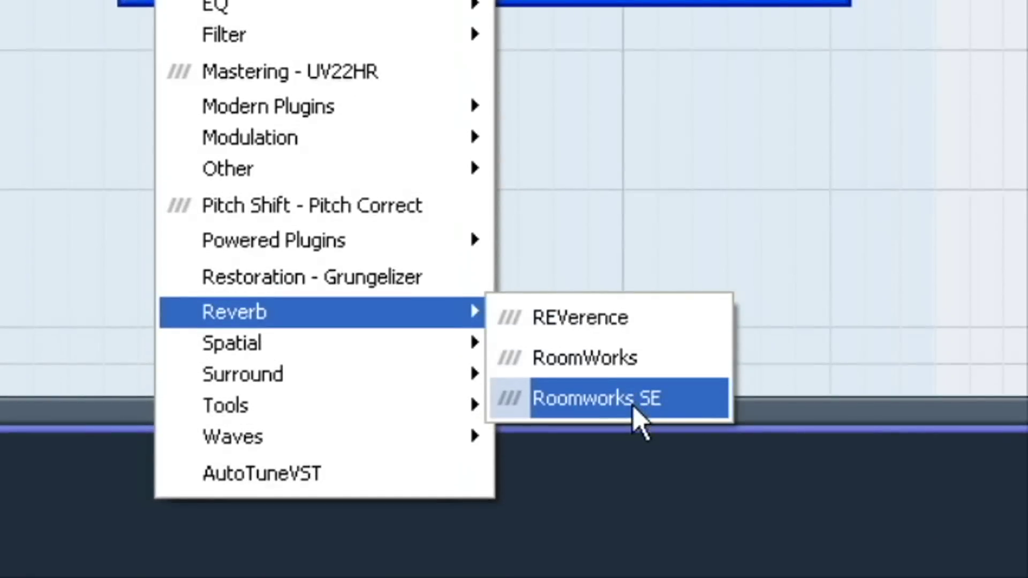
click(633, 408)
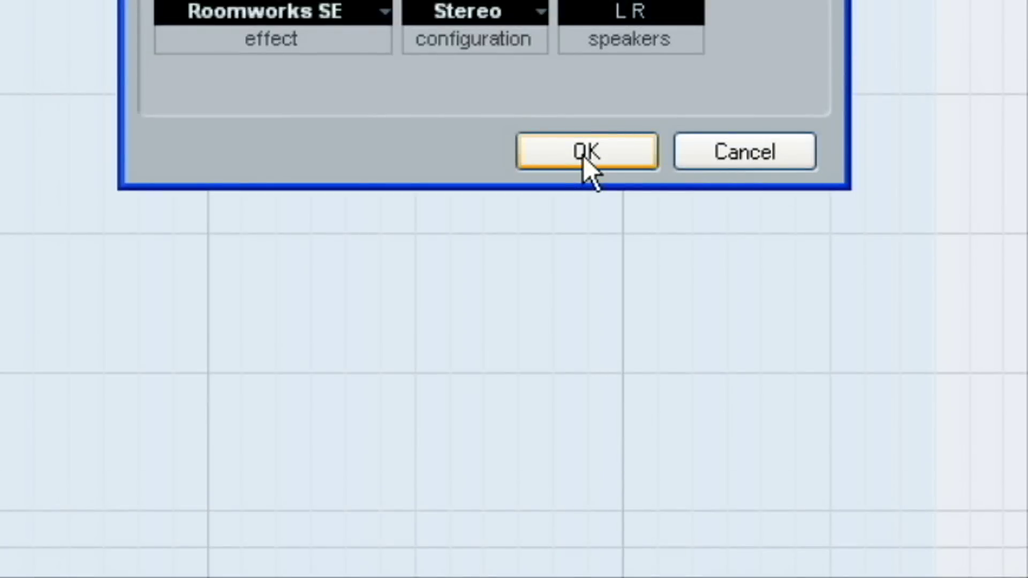
click(584, 156)
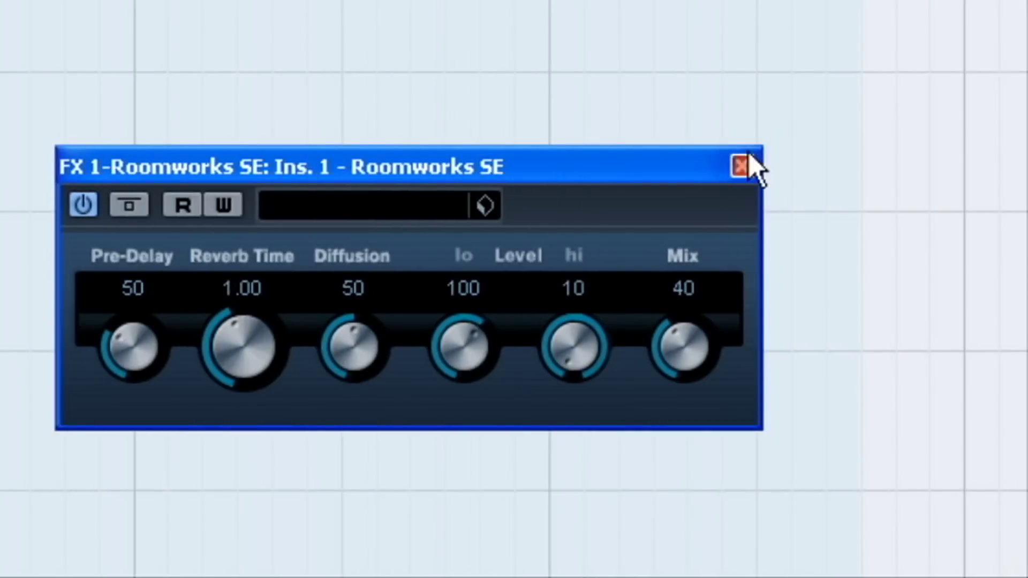
Step: Close the Roomworks SE window and rename the new FX channel track to Verb
click(743, 167)
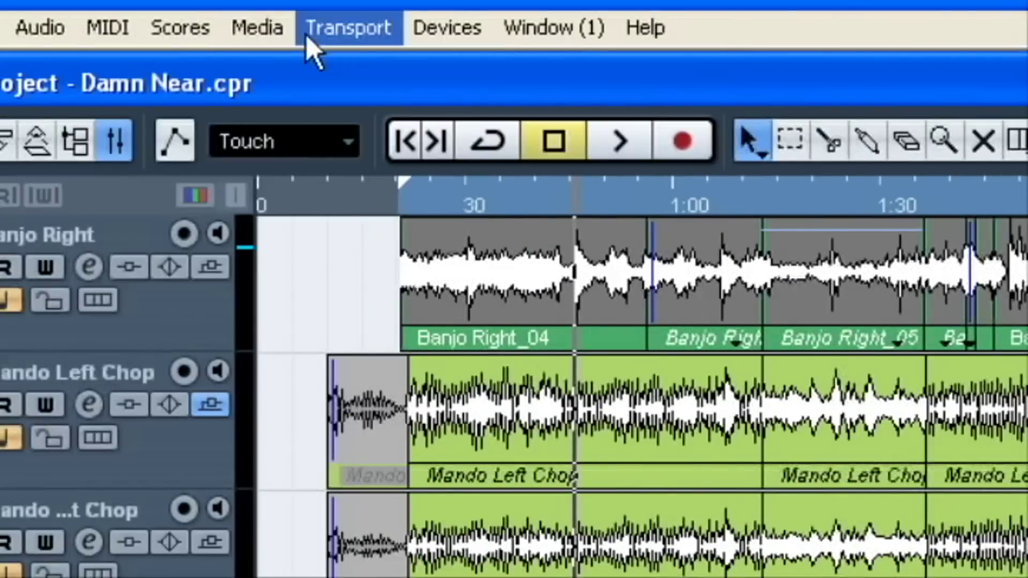
scroll(605, 439, down, 6)
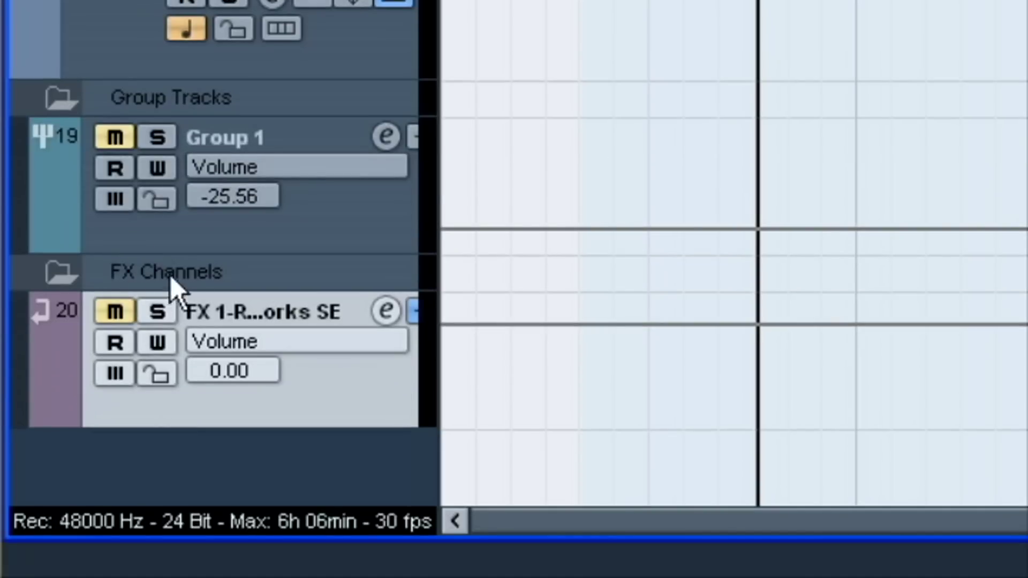
double_click(241, 317)
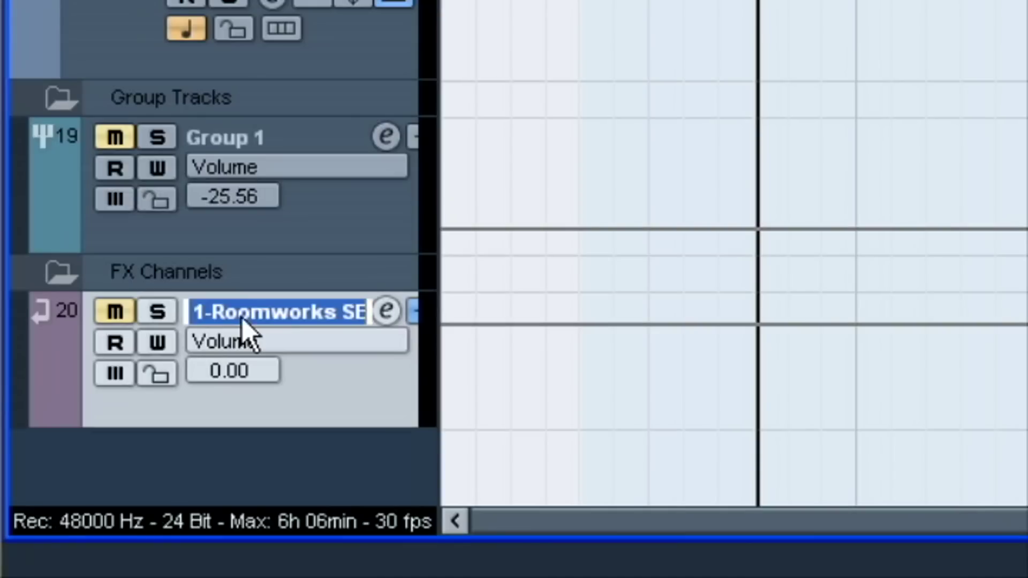
text(Verb)
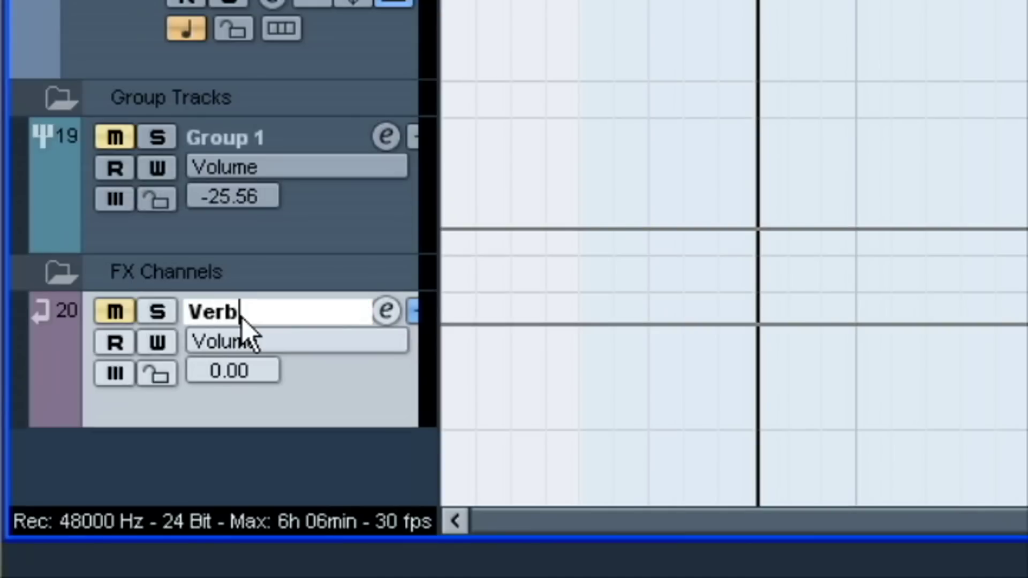
key(Return)
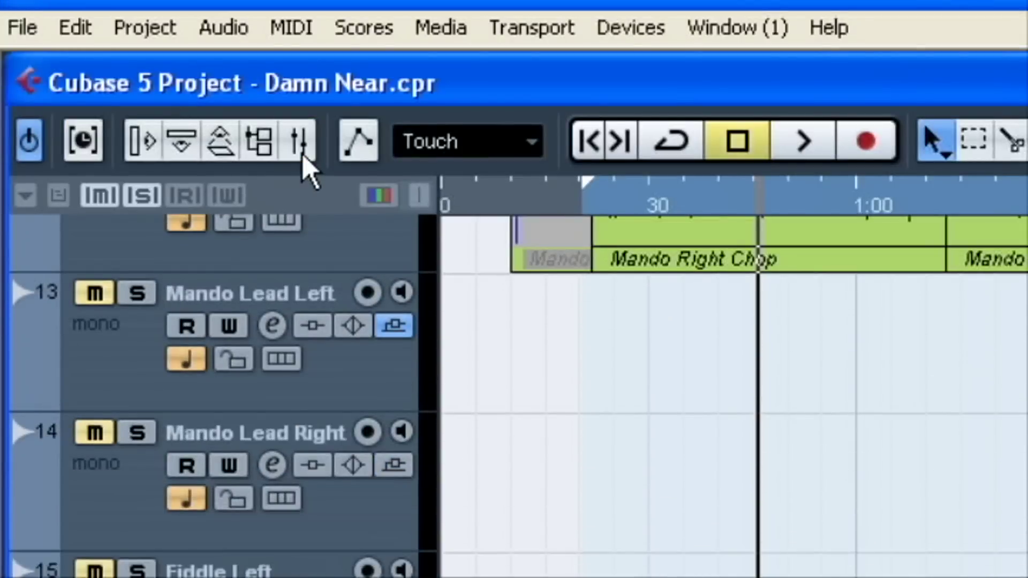
Step: Open Mixer 3 and view the Verb channel's settings, closing the settings window again
click(594, 29)
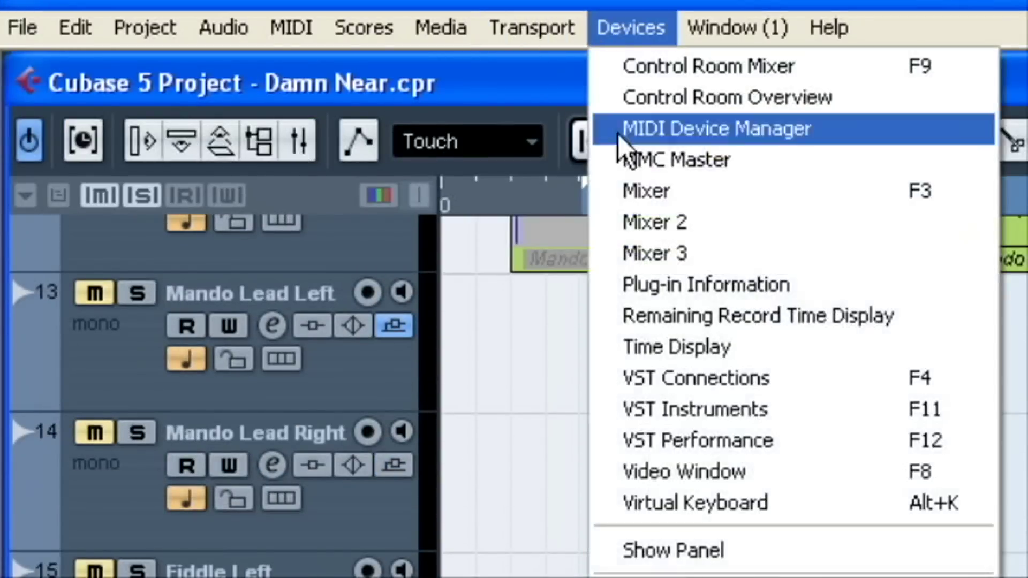
click(632, 253)
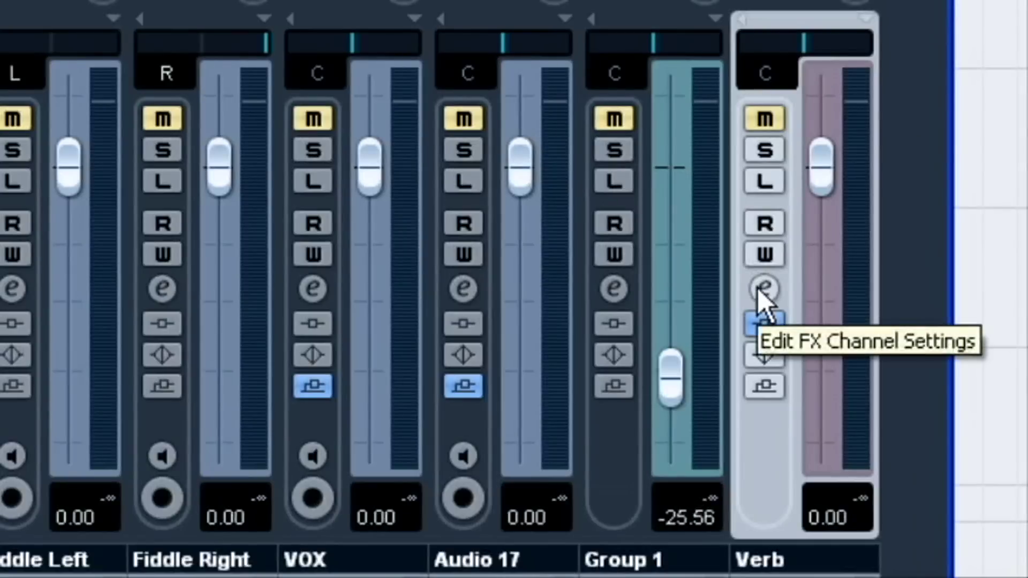
click(758, 289)
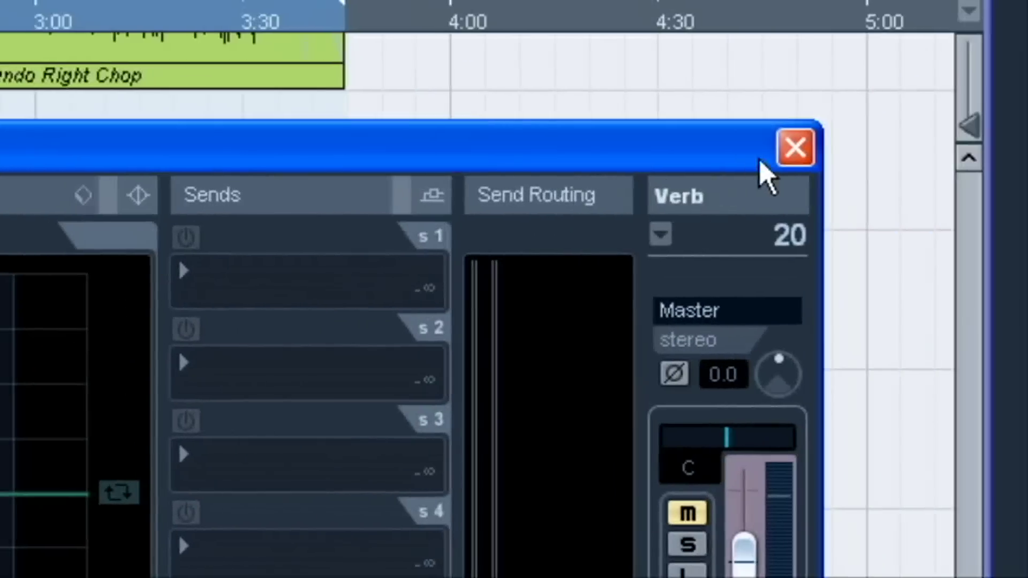
click(979, 74)
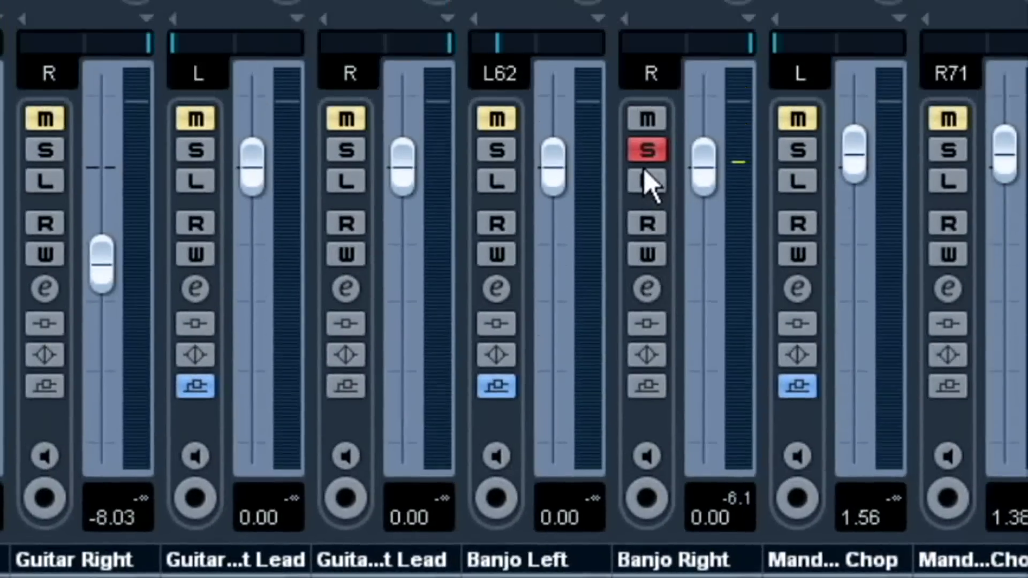
Step: Unsolo Banjo Right and set send 1 in its channel settings to No Bus
click(647, 40)
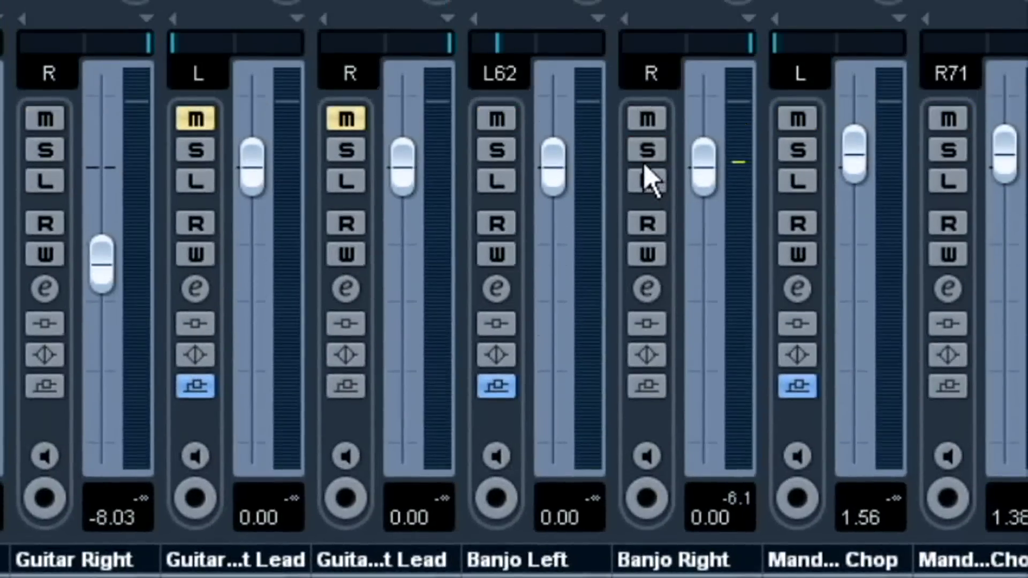
click(646, 289)
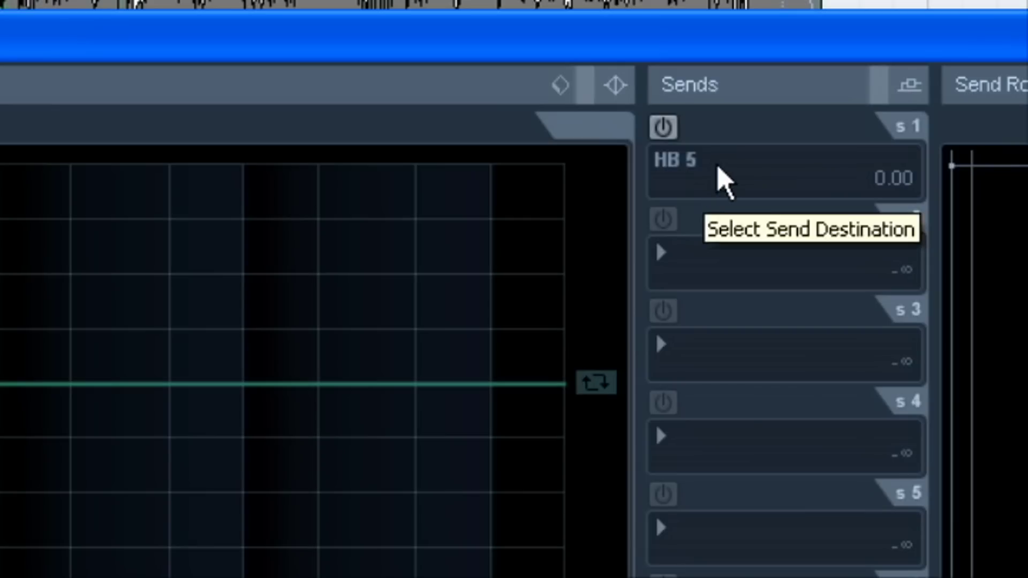
click(720, 167)
click(766, 199)
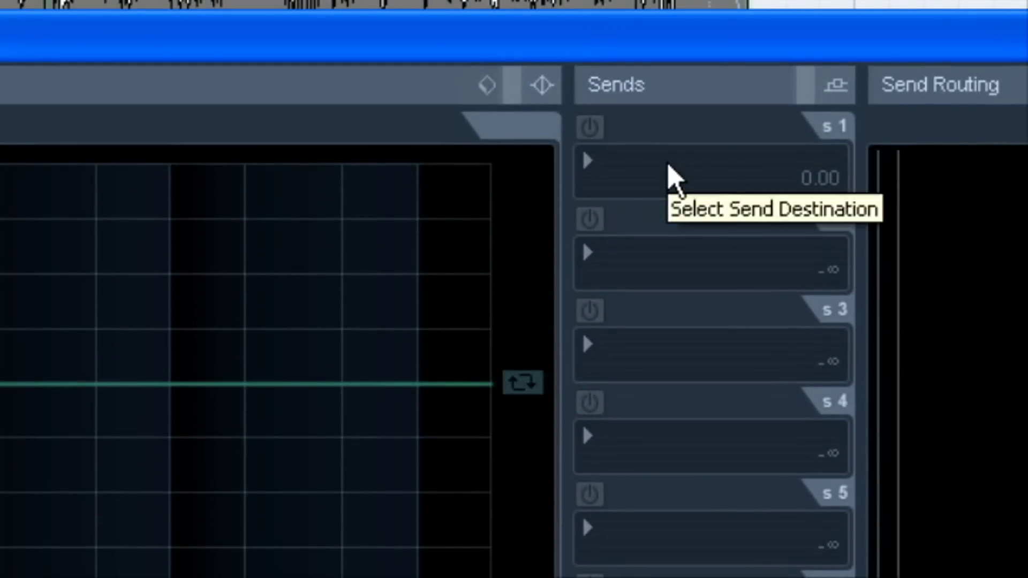
Step: Route send 1 of Banjo Right to the Verb FX channel and activate the send
click(671, 177)
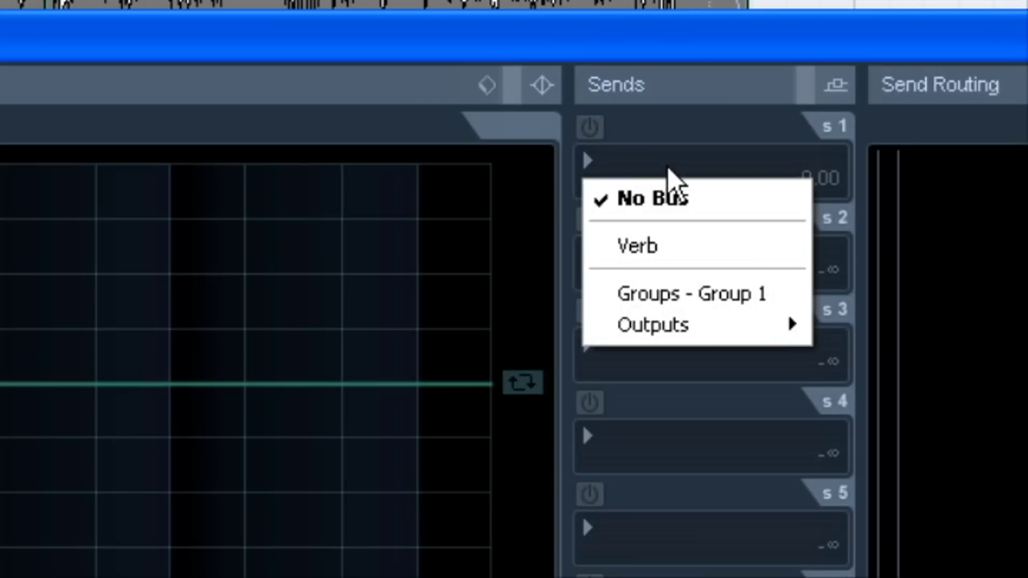
mouse_move(694, 334)
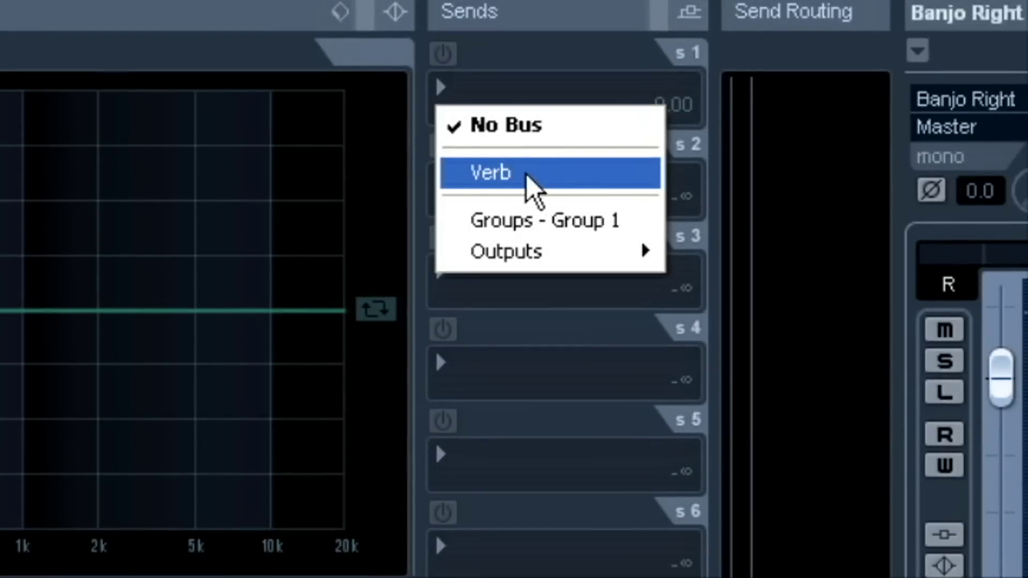
click(525, 175)
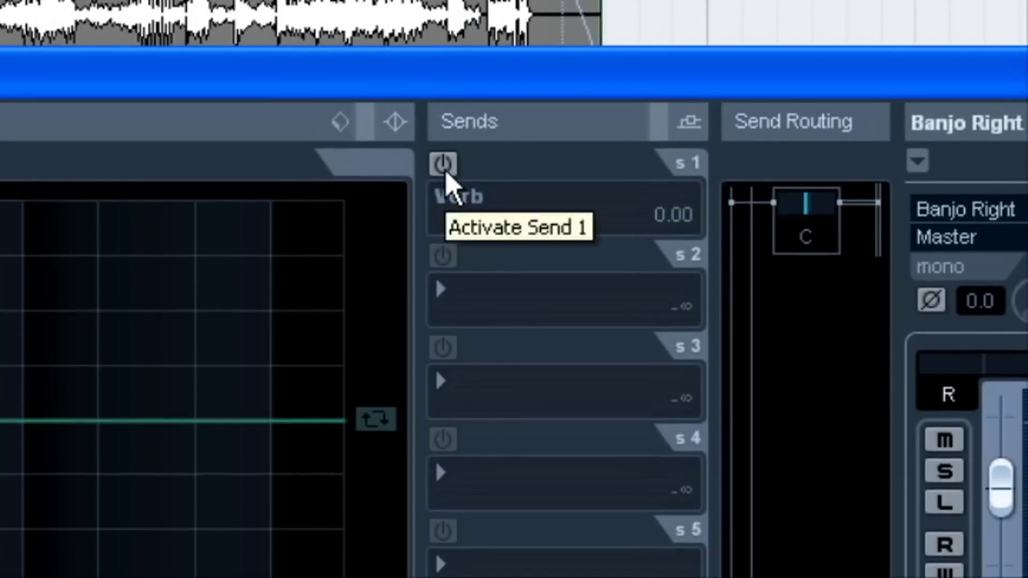
click(443, 54)
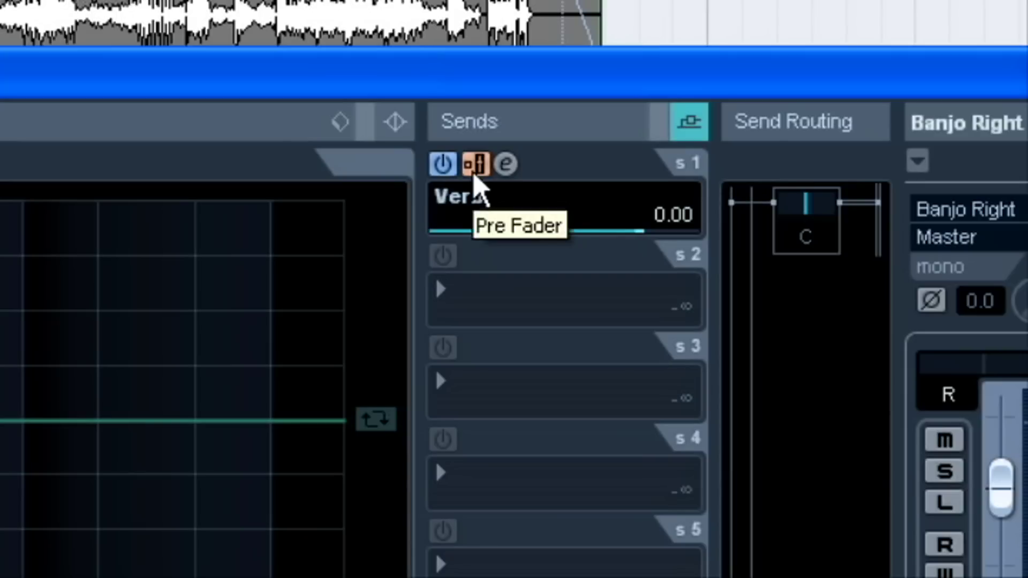
Step: Toggle Banjo Right's Verb send between pre-fader and post-fader, leaving it post-fader
click(474, 176)
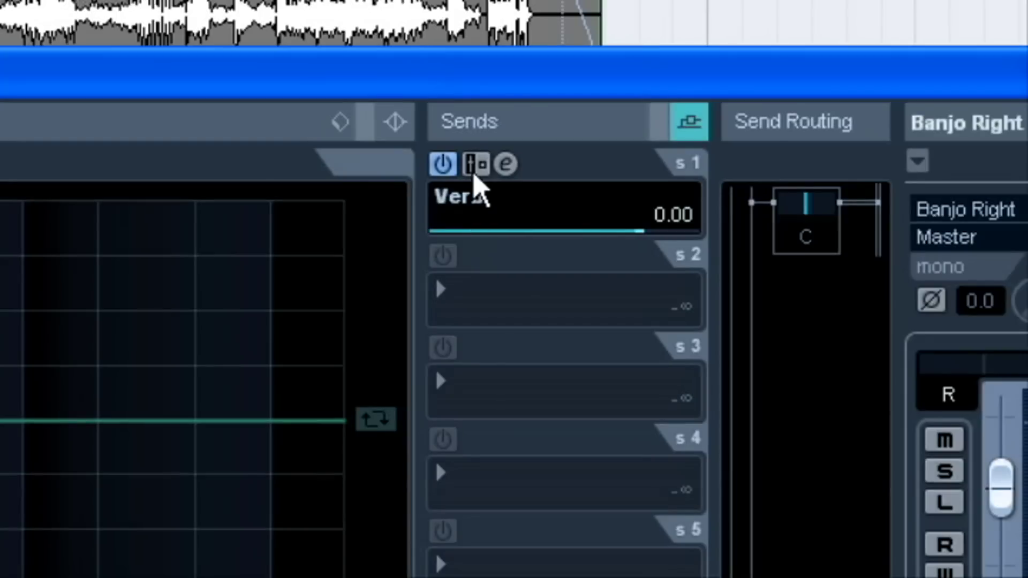
click(474, 176)
click(474, 176)
click(474, 175)
click(474, 175)
click(474, 175)
click(473, 176)
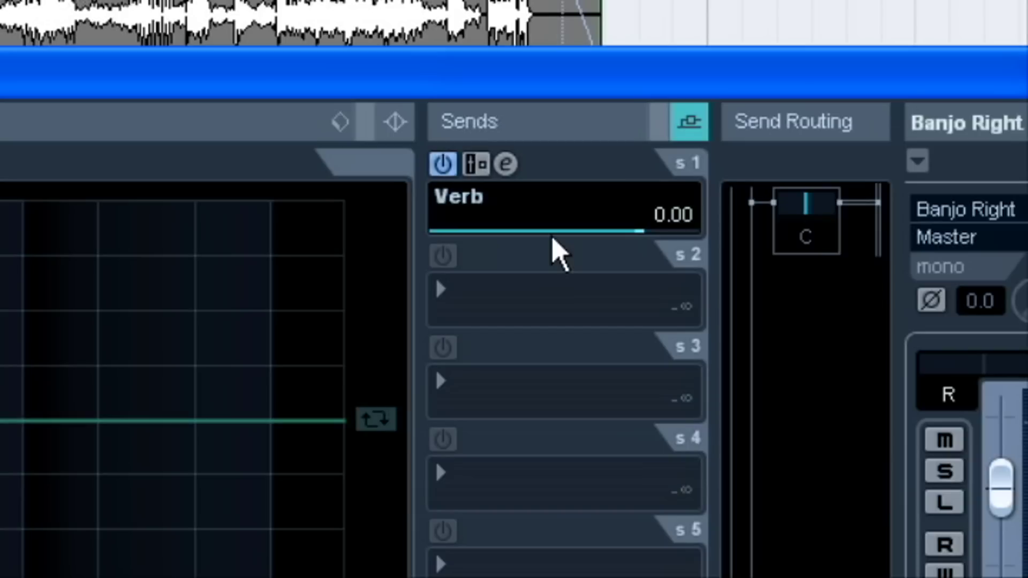
Step: Lower Banjo Right's Verb send level to -∞ and solo the channel
drag(551, 239, 393, 241)
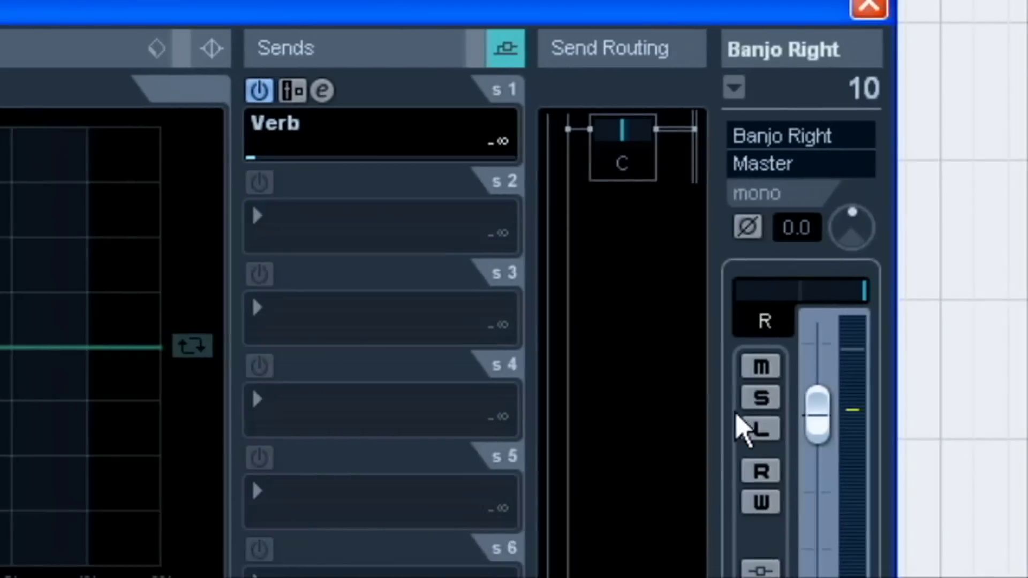
click(937, 474)
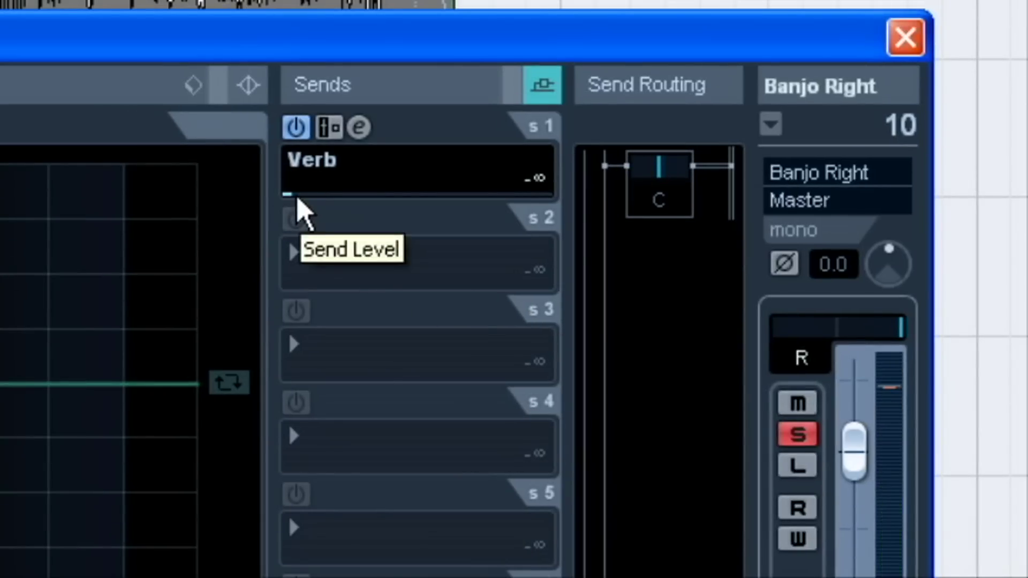
drag(296, 197, 259, 199)
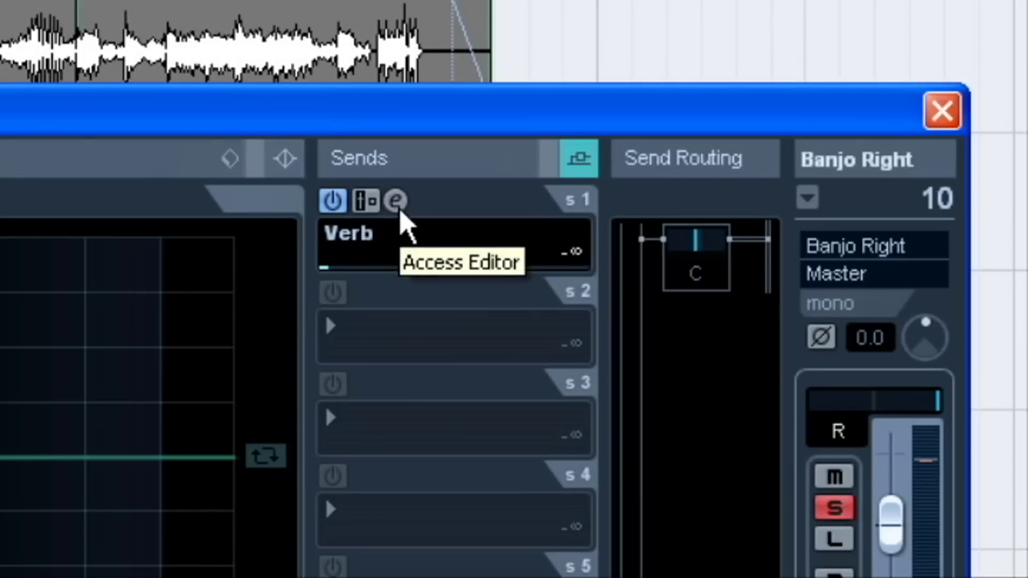
Step: Open the Verb send's Roomworks SE editor, try different Mix amounts, set Mix to 100, and close the editor
click(397, 206)
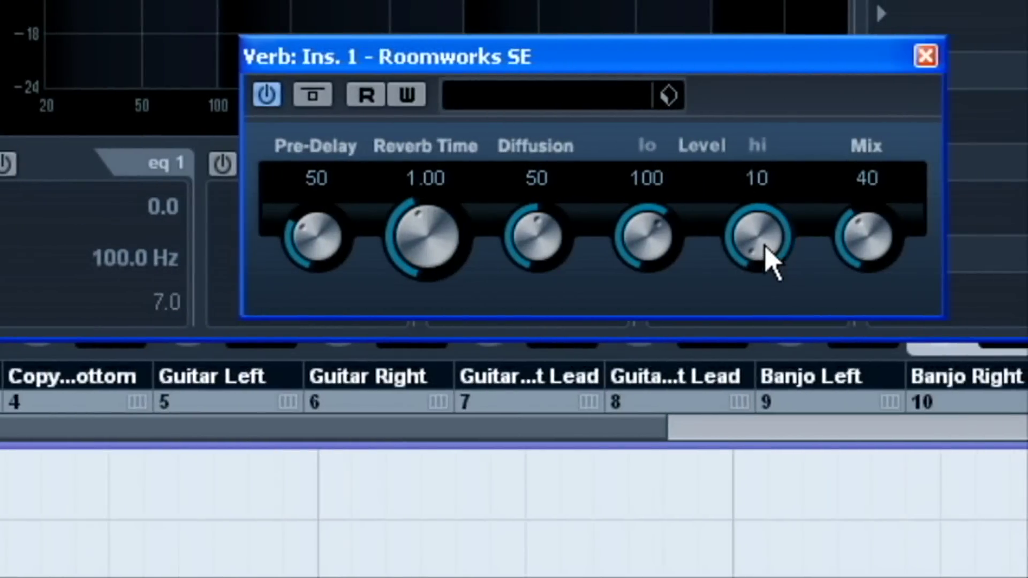
drag(864, 246, 872, 0)
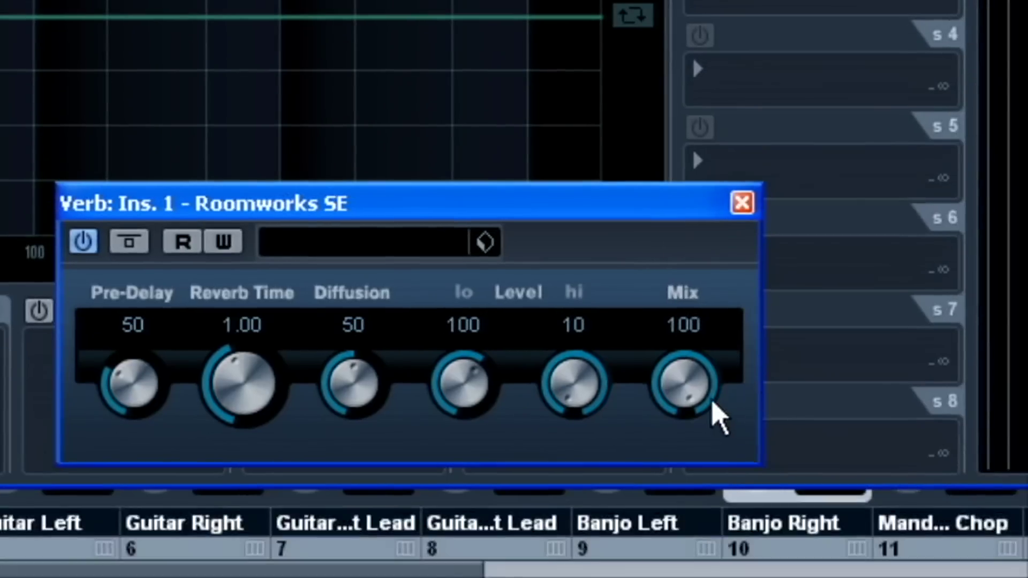
drag(786, 479, 739, 570)
drag(667, 428, 669, 520)
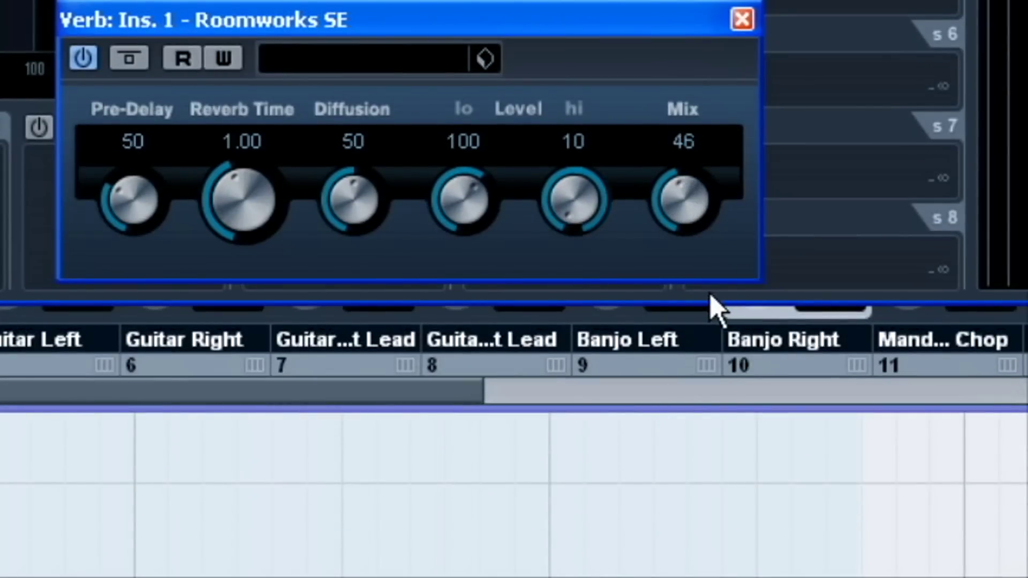
drag(684, 218, 675, 194)
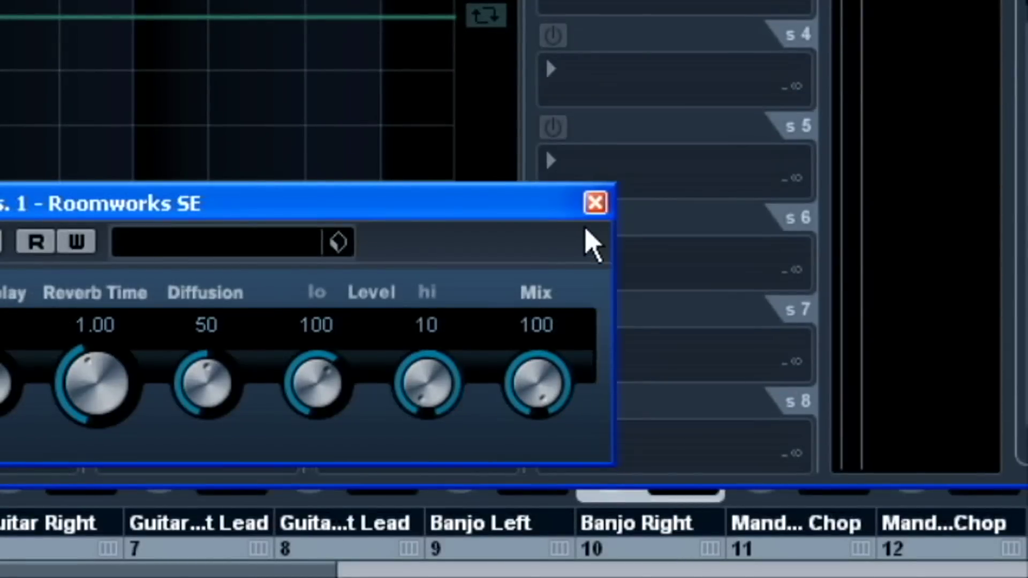
click(595, 206)
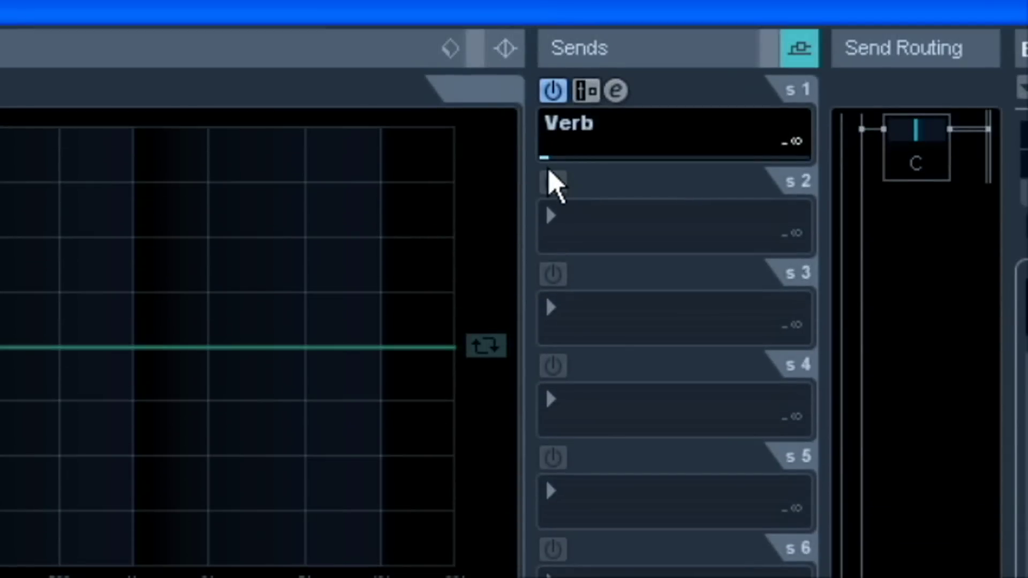
Step: Raise Banjo Right's Verb send level to about -2.41 and close the channel settings
drag(551, 165, 527, 174)
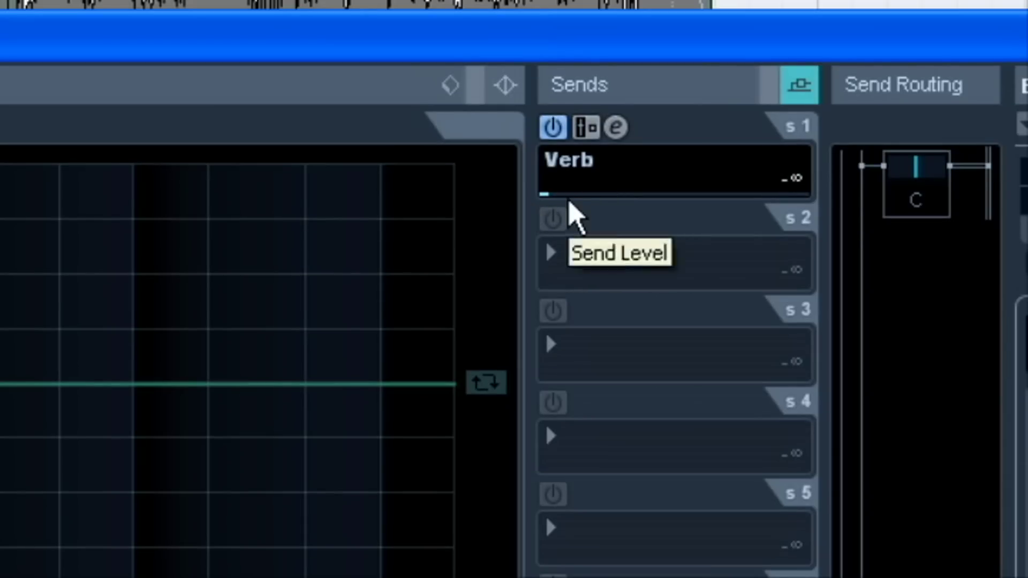
drag(571, 166, 594, 159)
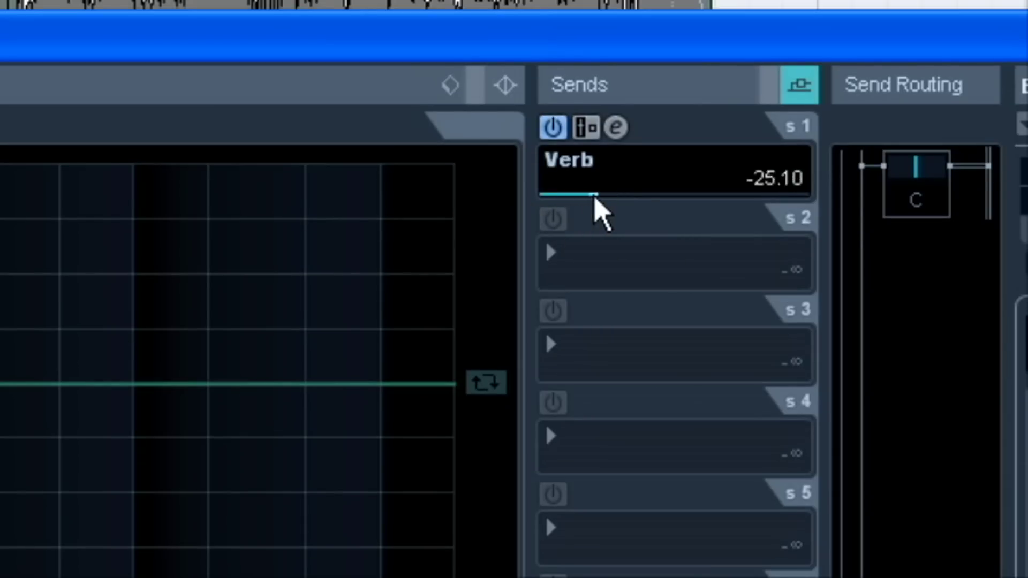
drag(596, 198, 722, 200)
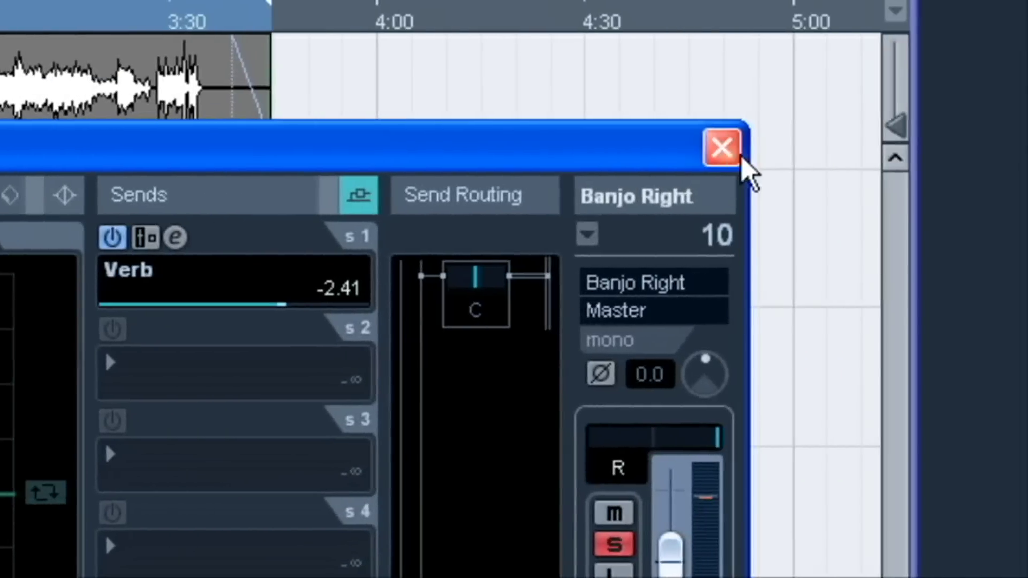
click(724, 145)
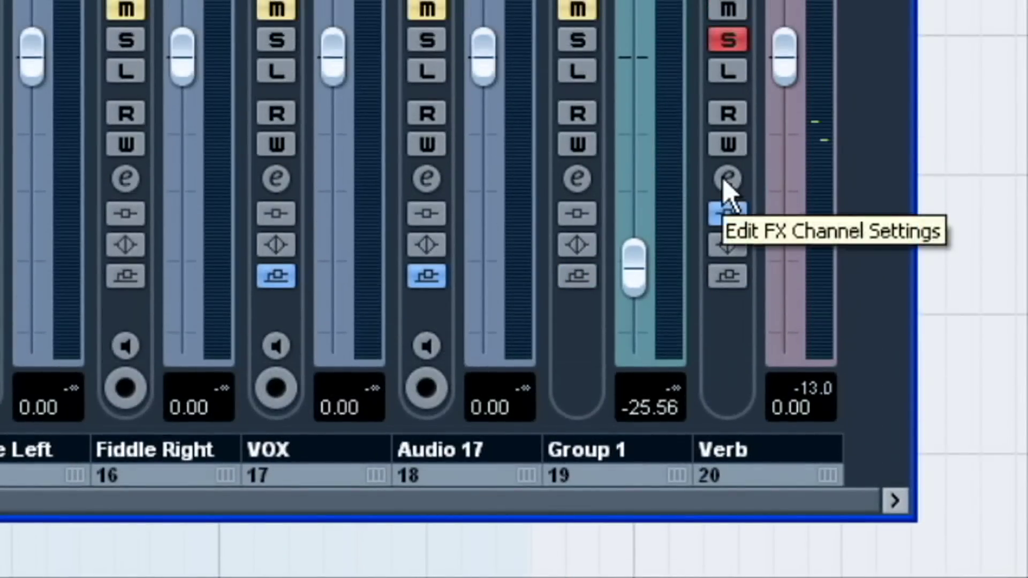
Step: Open the Verb channel's settings and review its Roomworks SE insert, closing the plug-in window
click(725, 181)
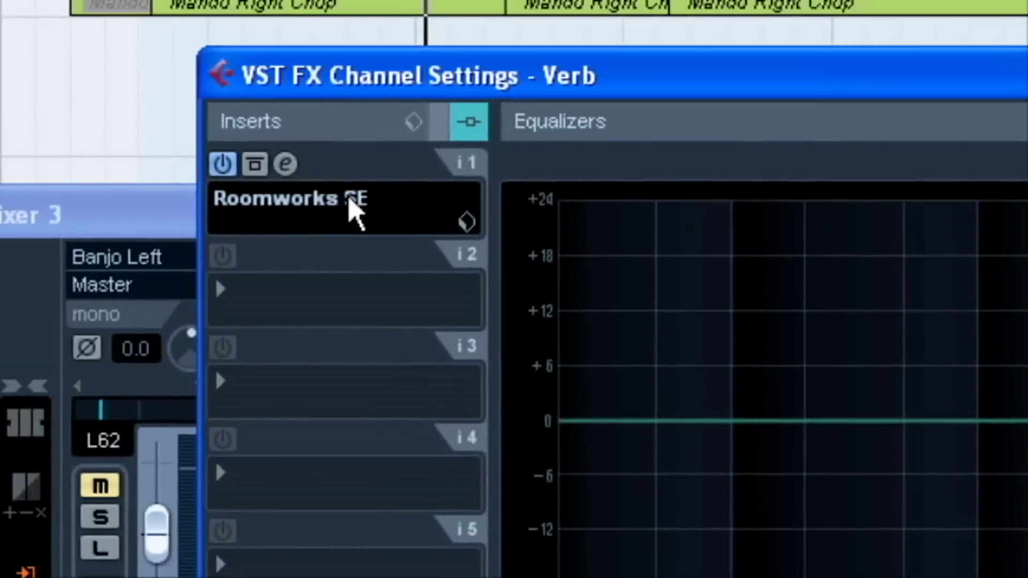
click(285, 164)
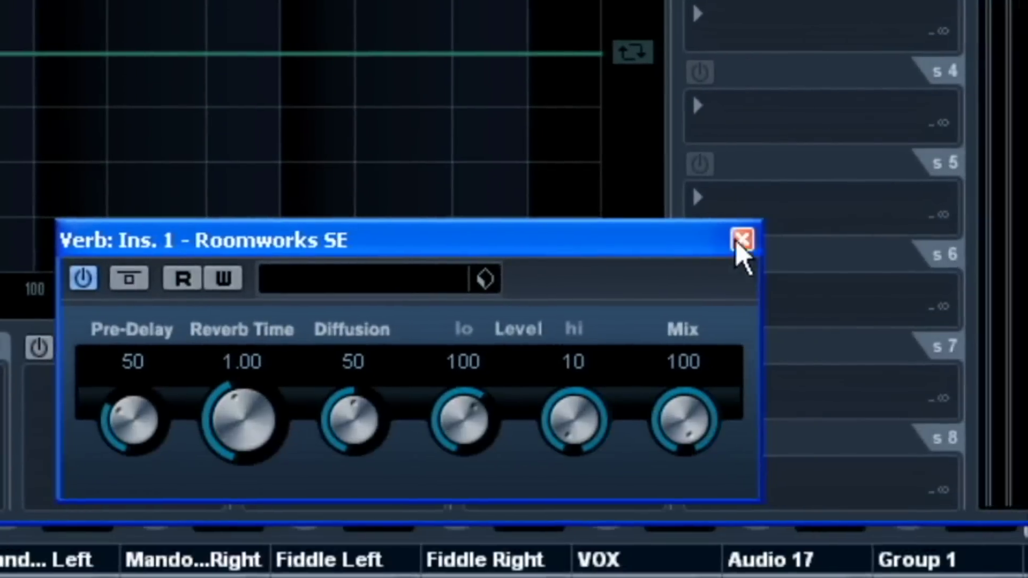
click(779, 240)
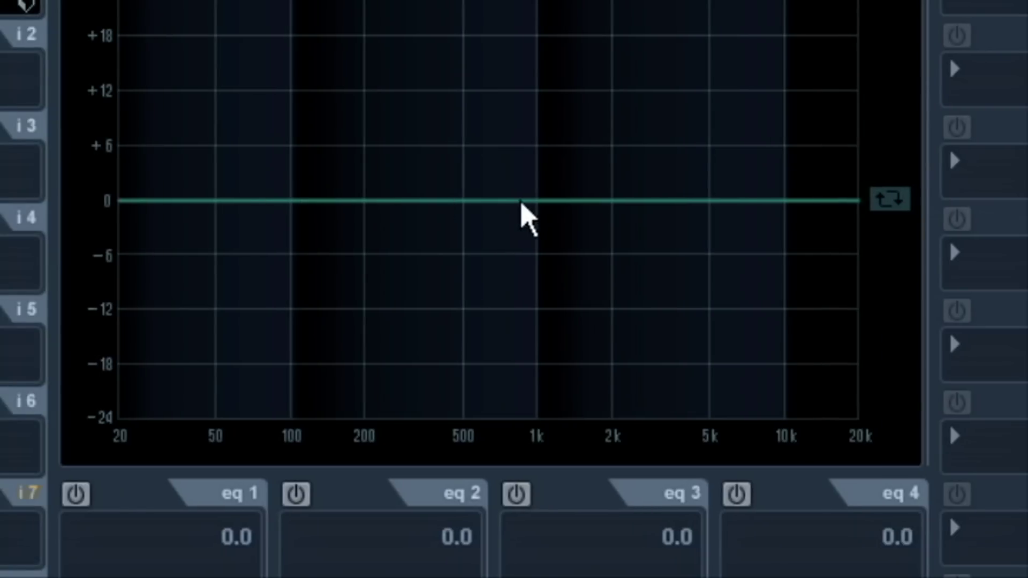
Step: Add an EQ band 2 boost to the Verb channel and move it above 10 kHz at about +13 dB
drag(521, 202, 326, 94)
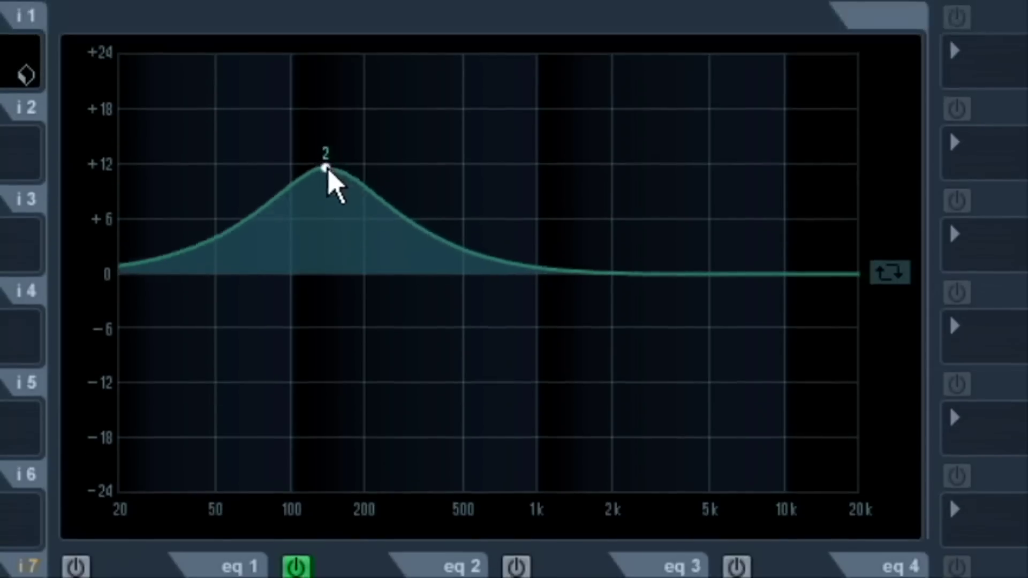
drag(326, 168, 953, 268)
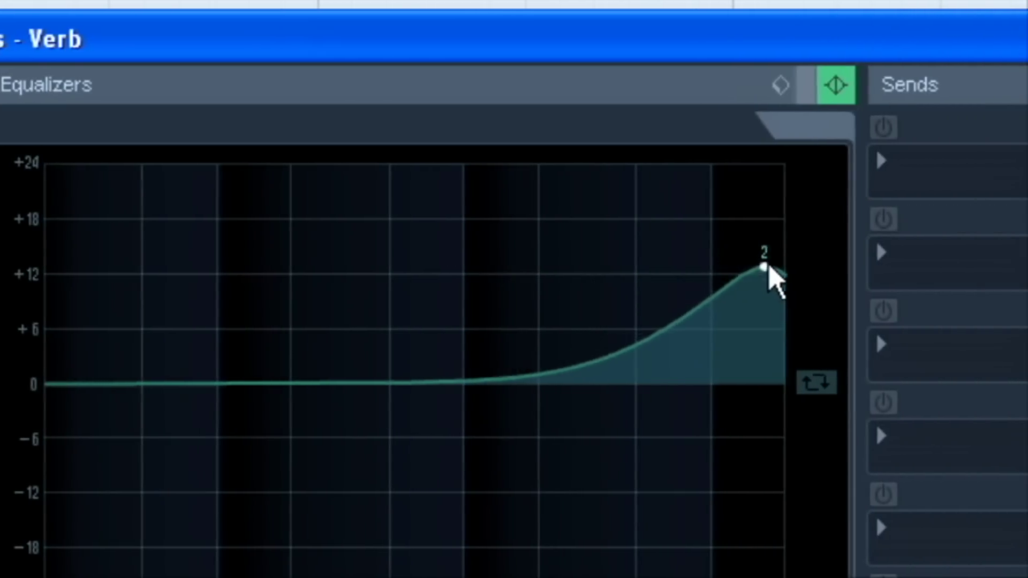
Step: Shift the Verb channel's EQ band 2 boost to 12604 Hz at 13.2 dB and switch the band off
drag(769, 268, 735, 265)
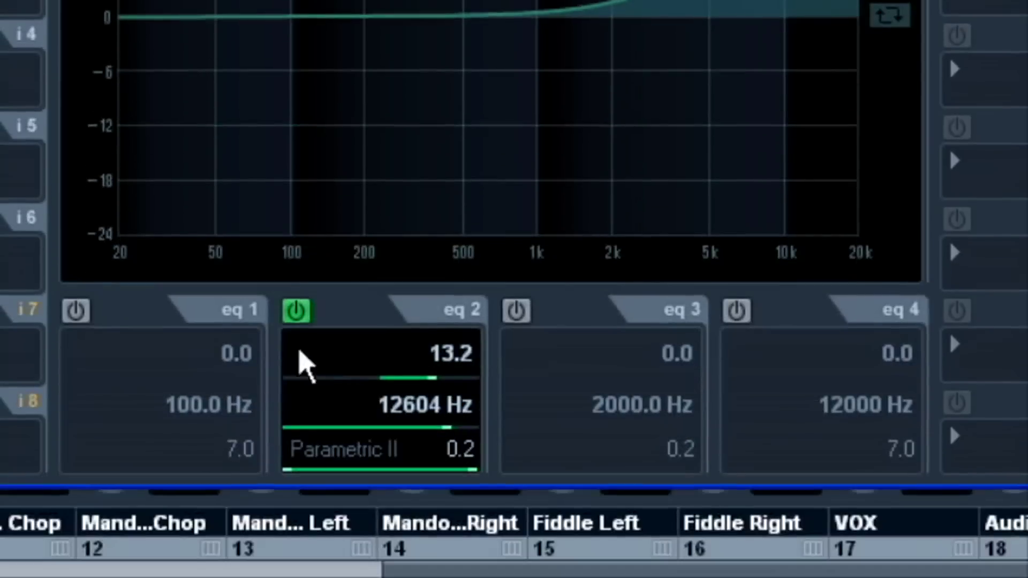
click(299, 309)
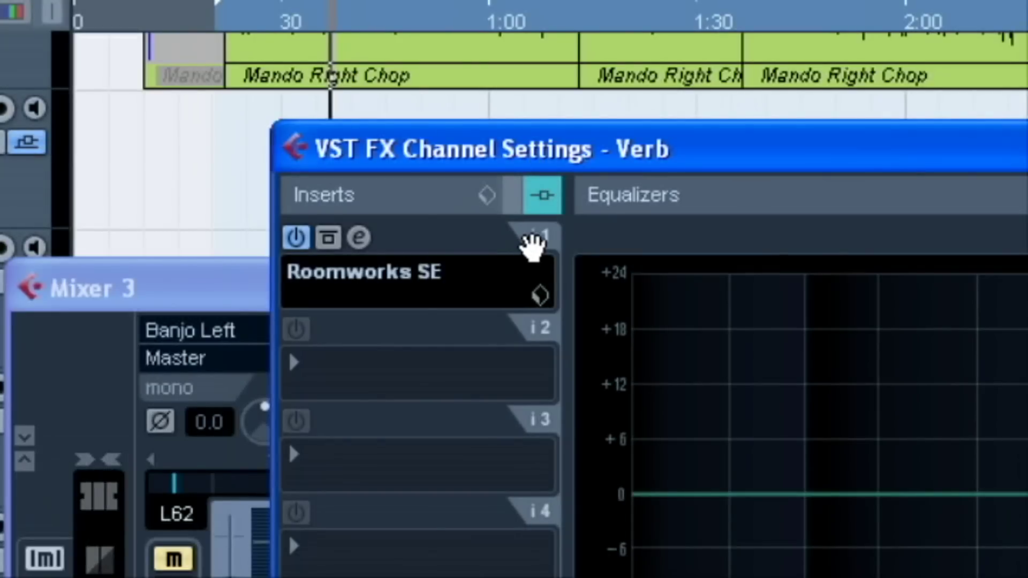
Step: Move Roomworks SE to the Verb channel's insert slot 2 and add a VintageCompressor in insert slot 4
drag(529, 238, 510, 348)
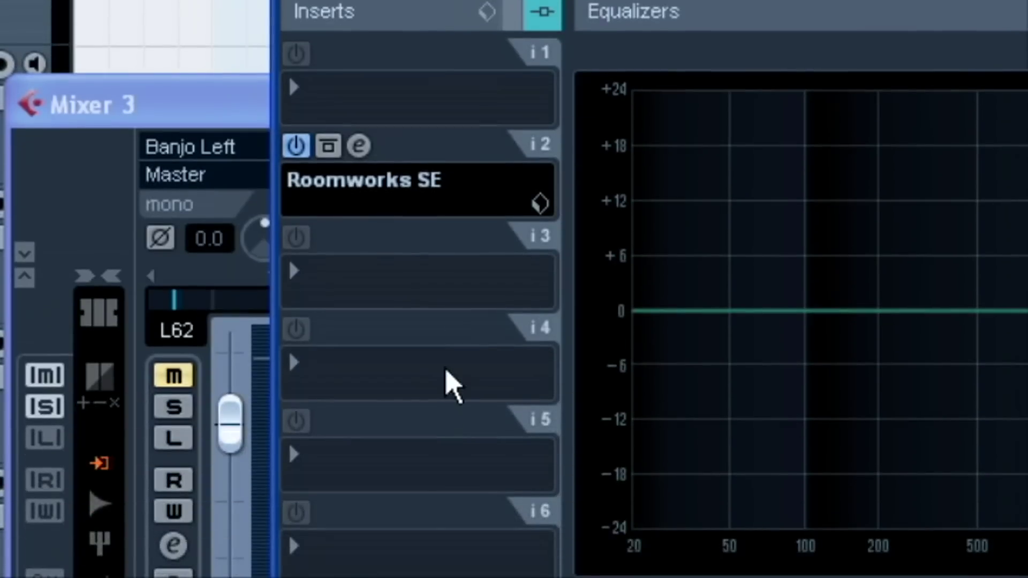
click(445, 480)
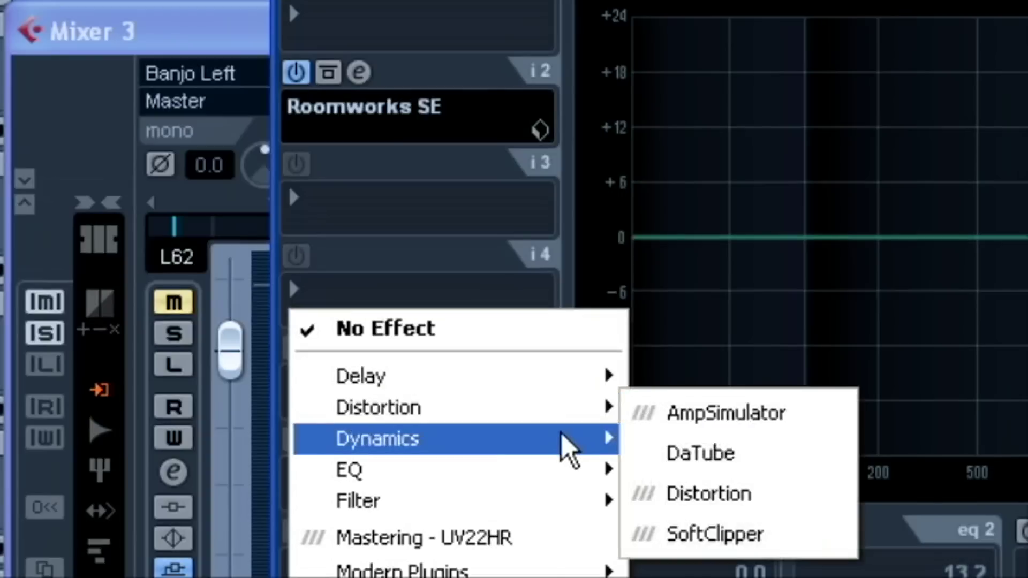
mouse_move(561, 509)
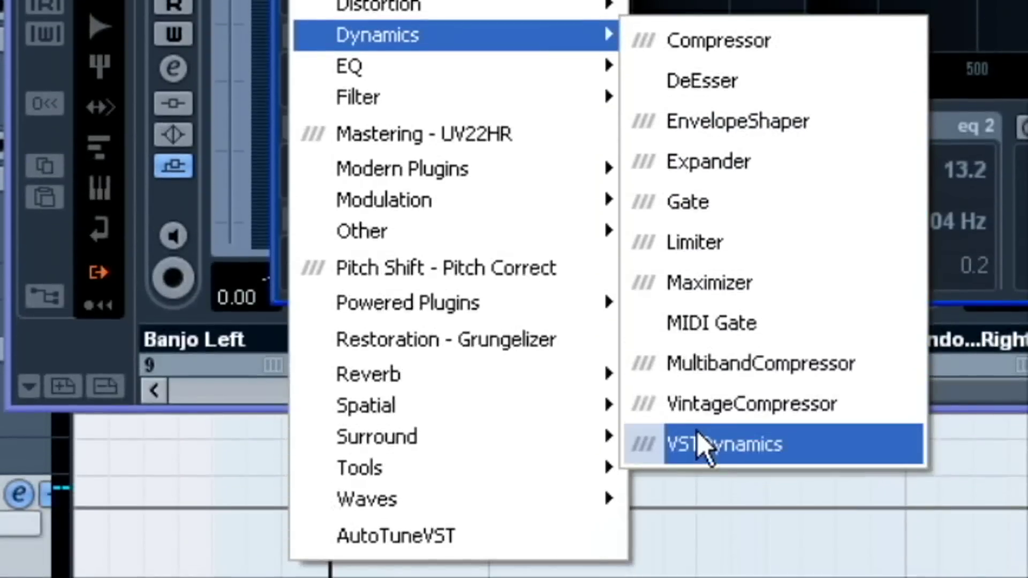
click(701, 408)
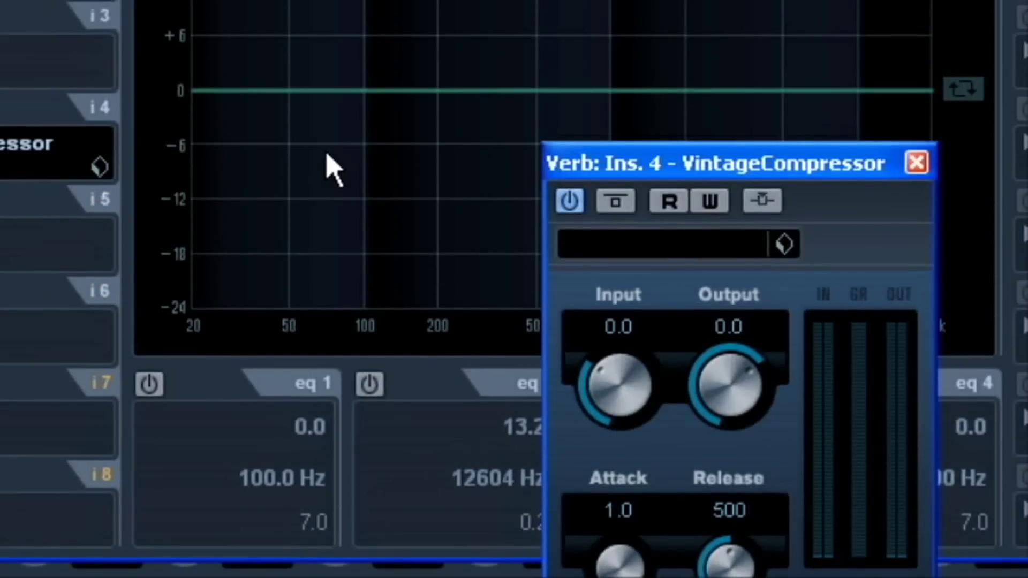
Step: Set the VintageCompressor's input to 20.2 and output to -13.3, and close the plug-in window
drag(610, 385, 624, 338)
drag(712, 373, 716, 424)
drag(592, 408, 597, 386)
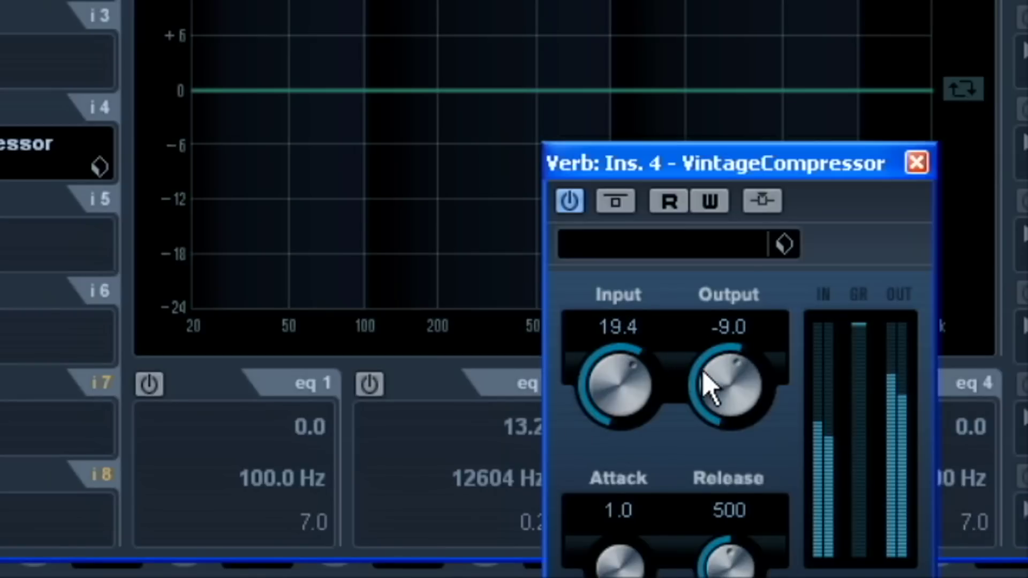
drag(707, 385, 705, 389)
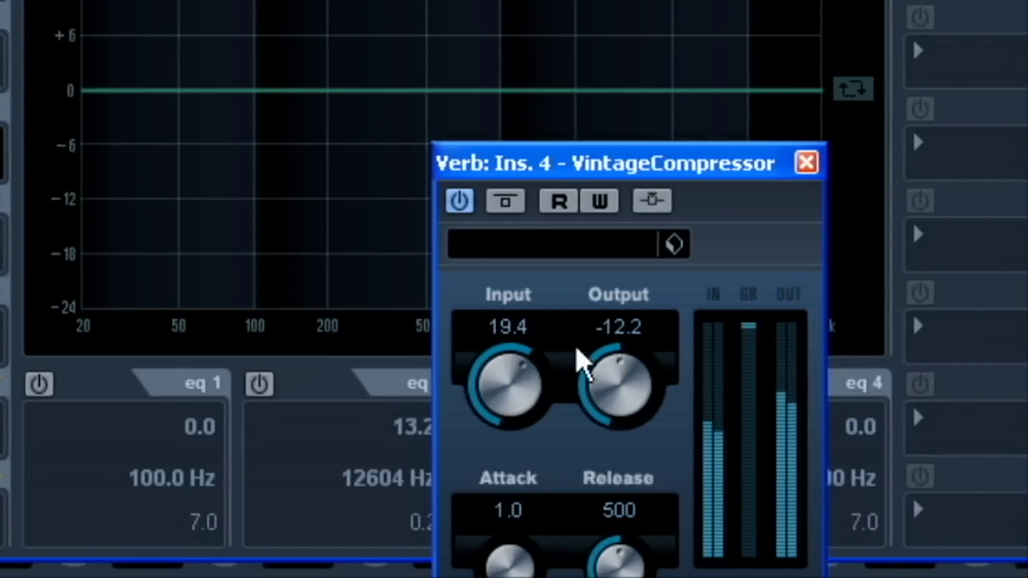
drag(493, 383, 500, 380)
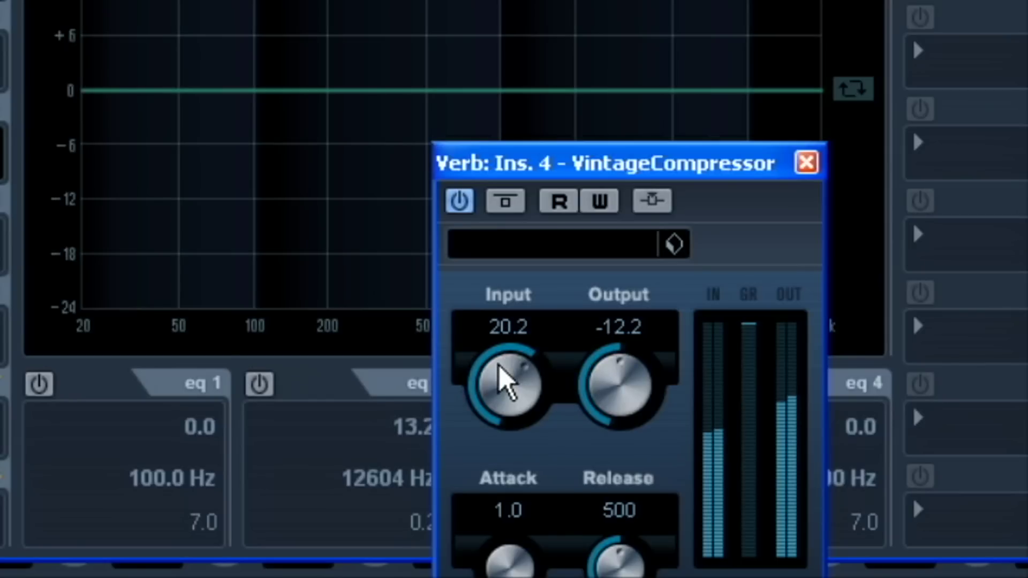
drag(587, 377, 606, 382)
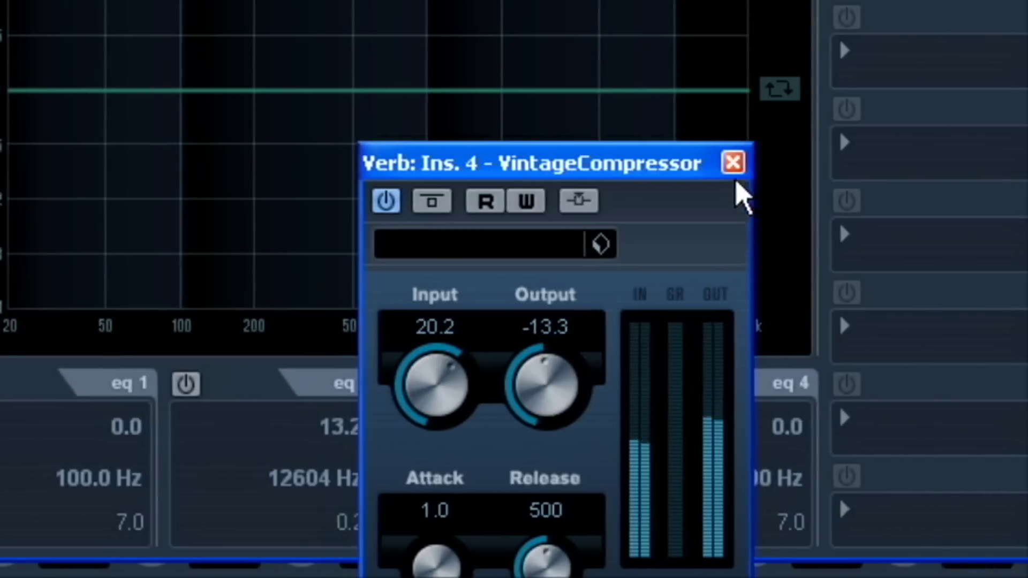
click(806, 162)
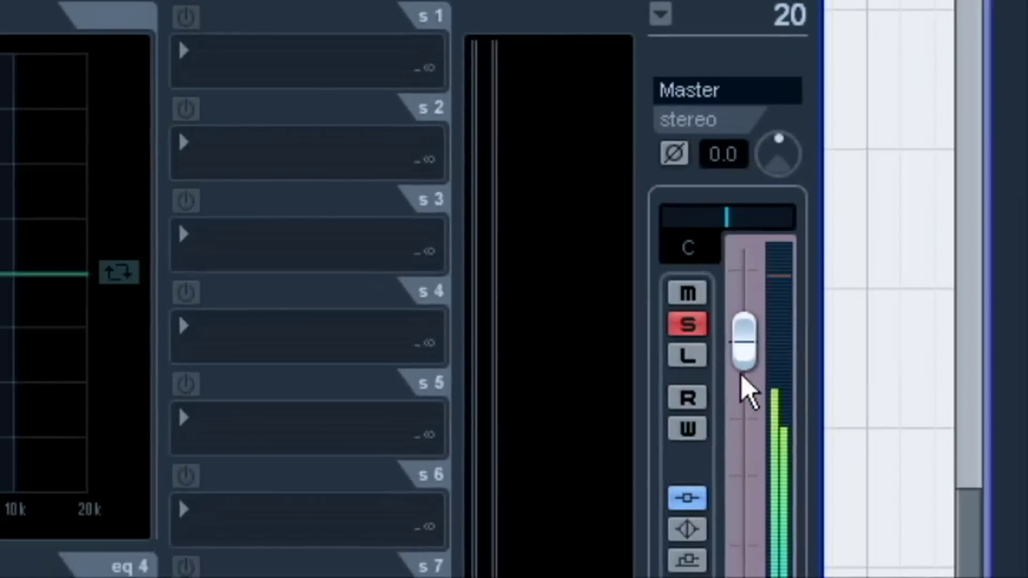
Step: Try lower and higher fader levels on the soloed Verb channel and leave its volume at 3.06
drag(851, 437, 859, 577)
drag(749, 407, 737, 275)
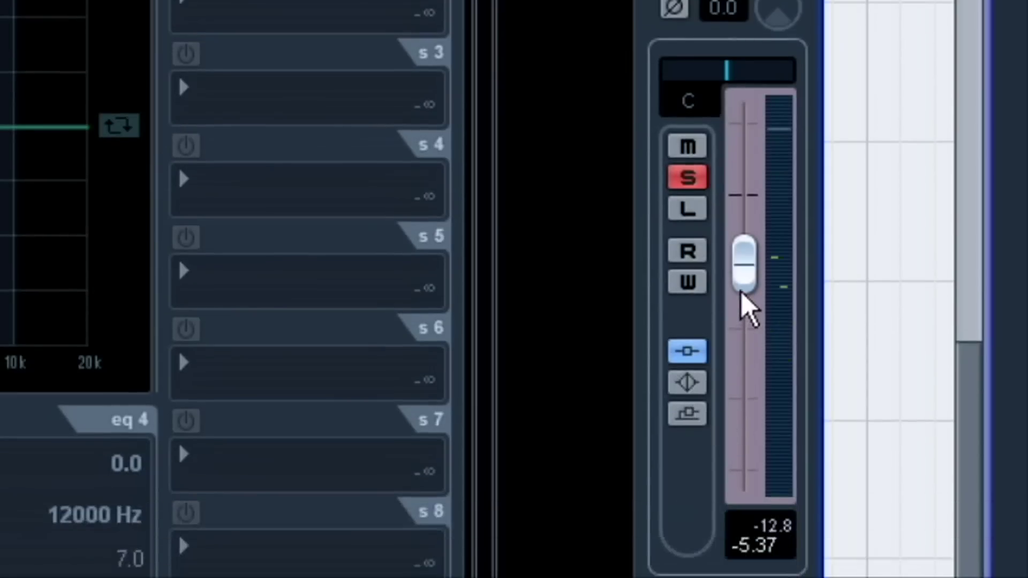
drag(749, 377, 754, 245)
drag(755, 166, 770, 202)
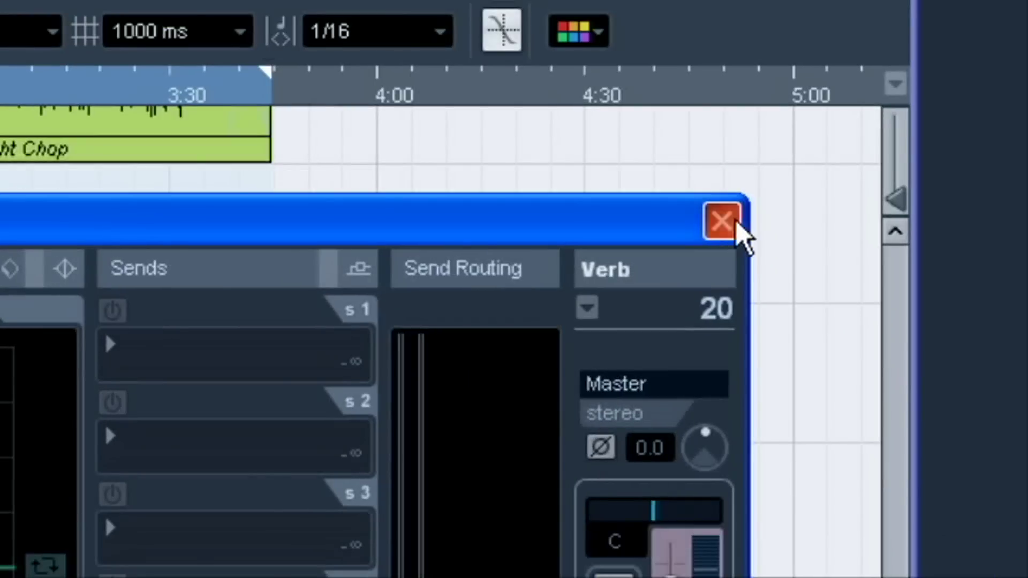
Step: Close the Verb channel settings and the mixer, and return to the Verb FX channel in the track list
click(737, 224)
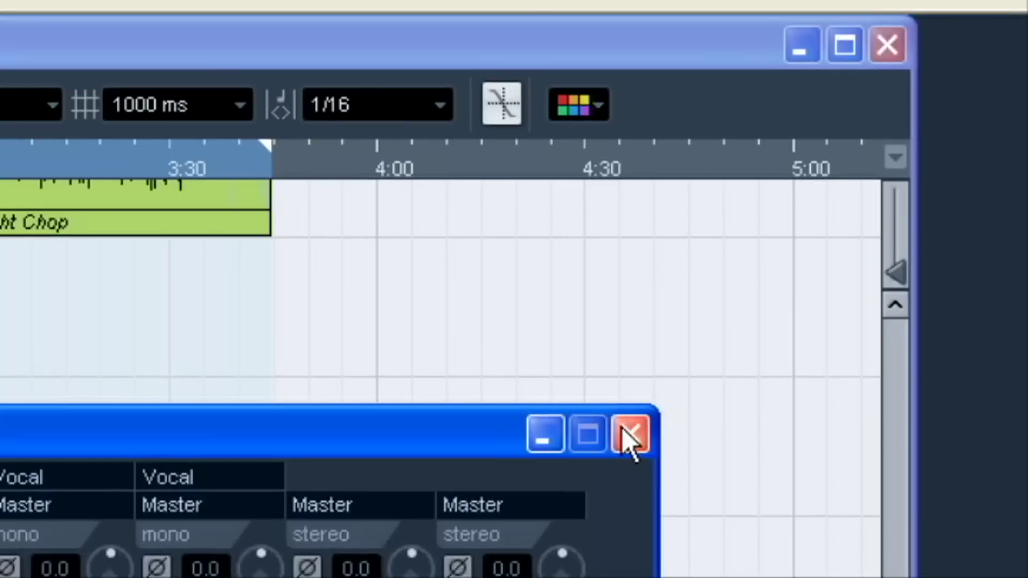
click(627, 438)
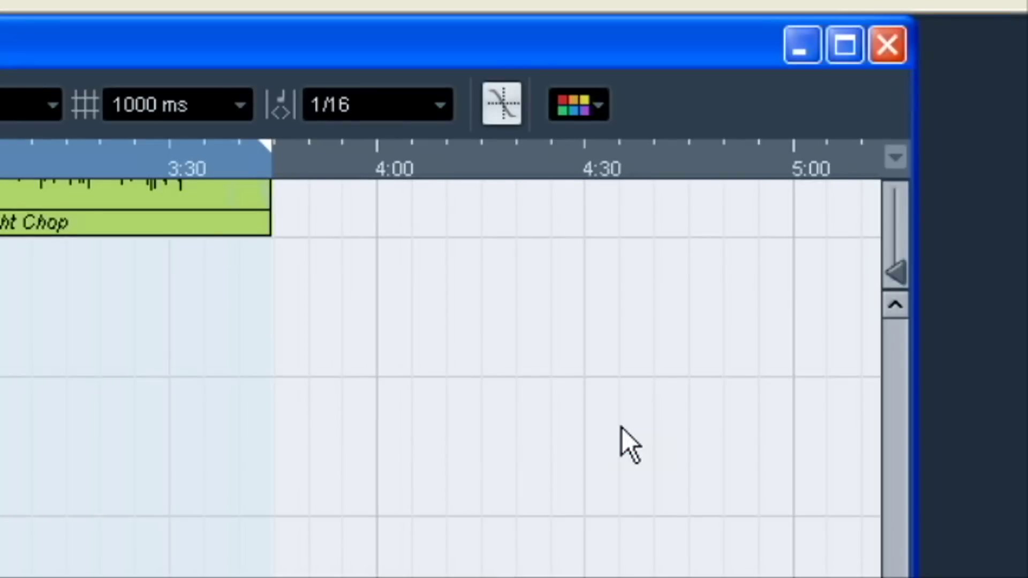
scroll(209, 423, down, 5)
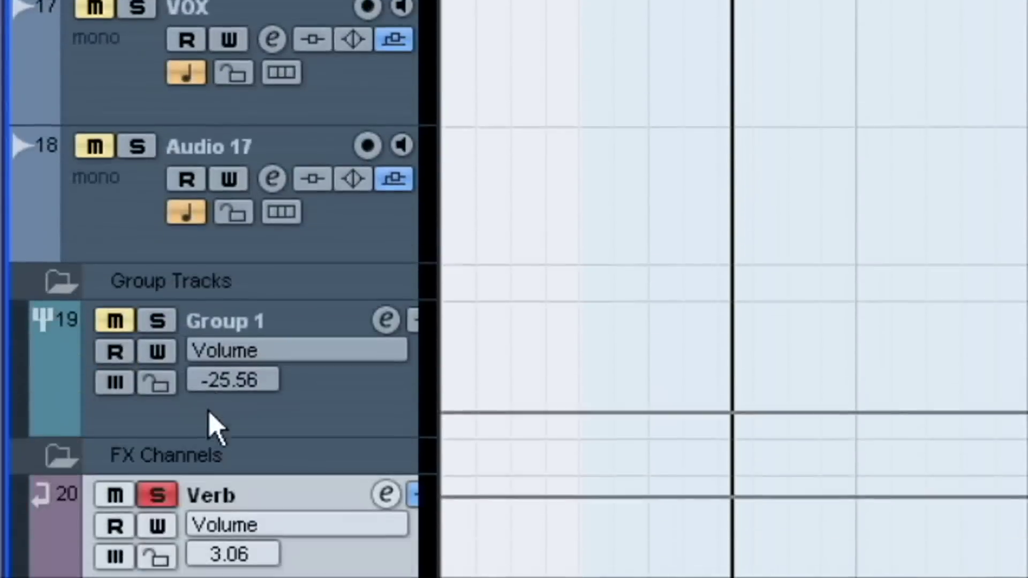